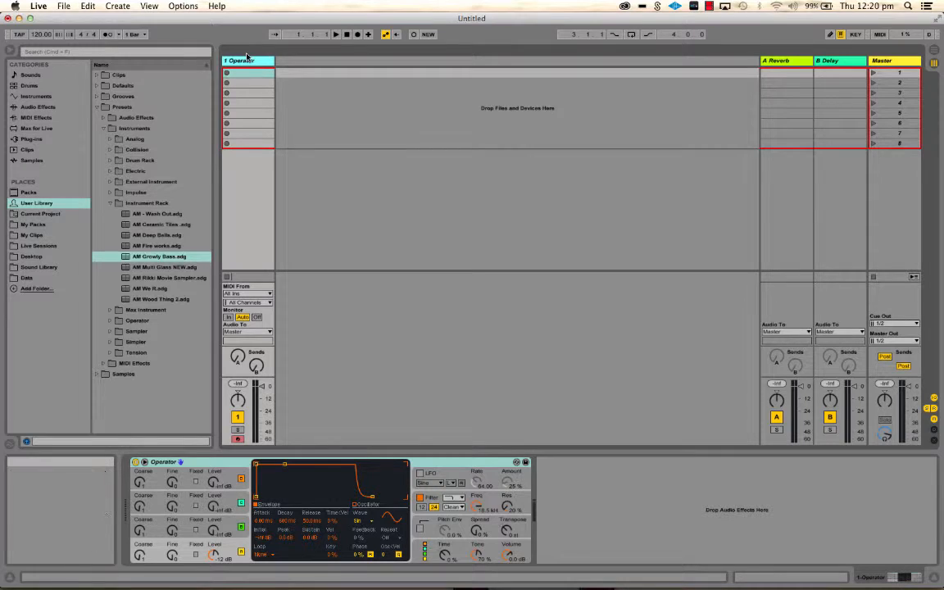
Duplicate the Operator track five times and select the first track's Operator device
key(super+d)
key(super+d)
key(super+d)
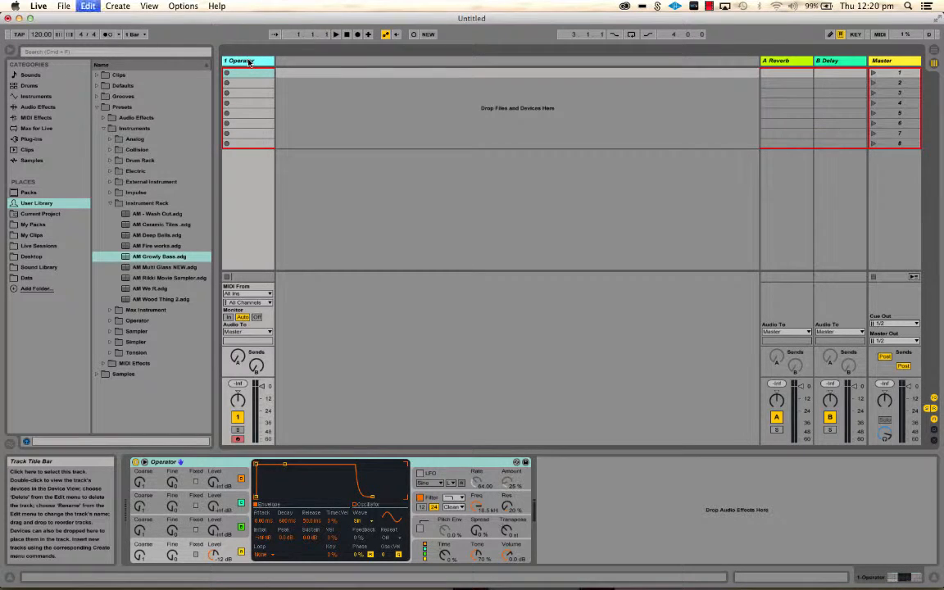
key(super+d)
key(super+d)
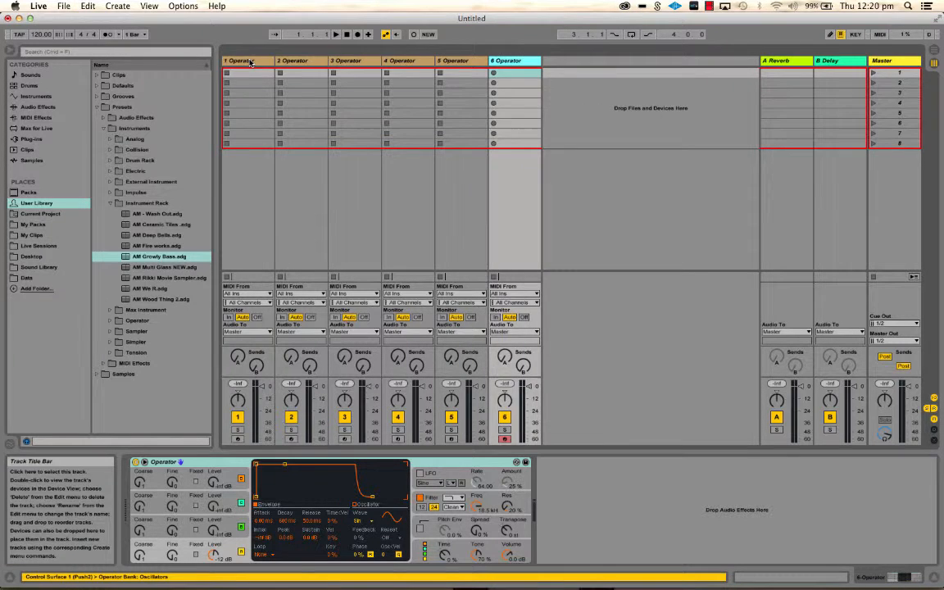
click(250, 62)
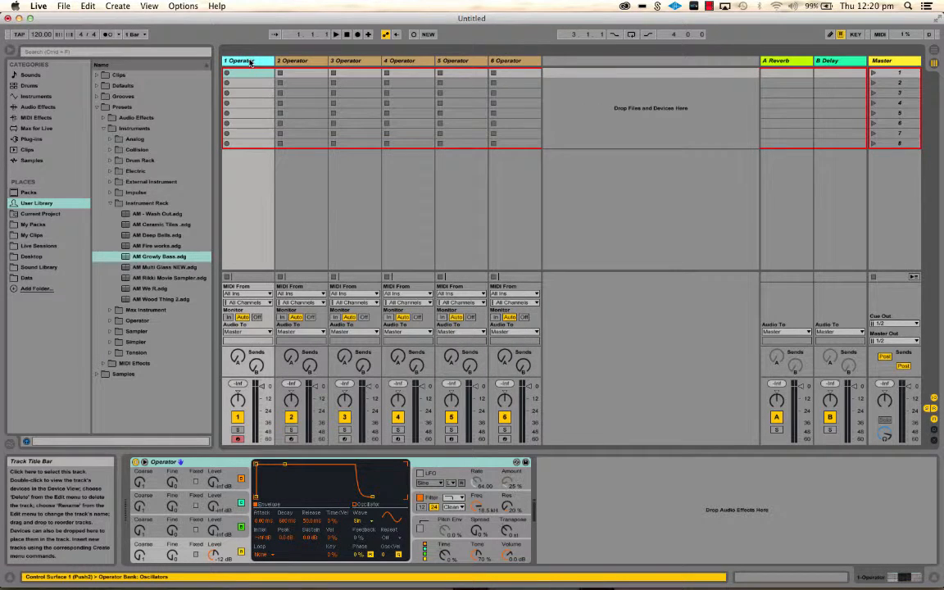
click(210, 465)
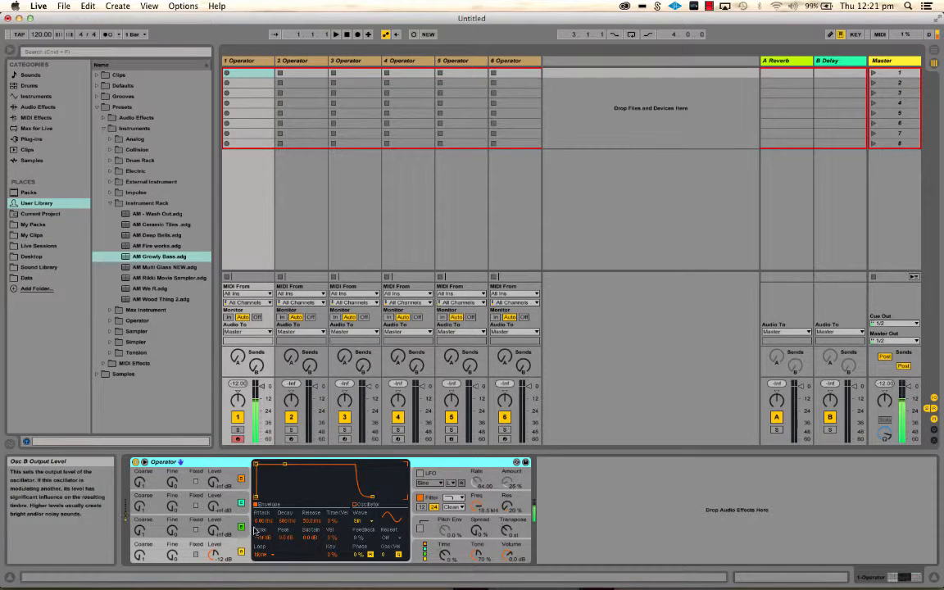
Try the Saw D and Saw 64 waveforms on oscillator A
click(358, 522)
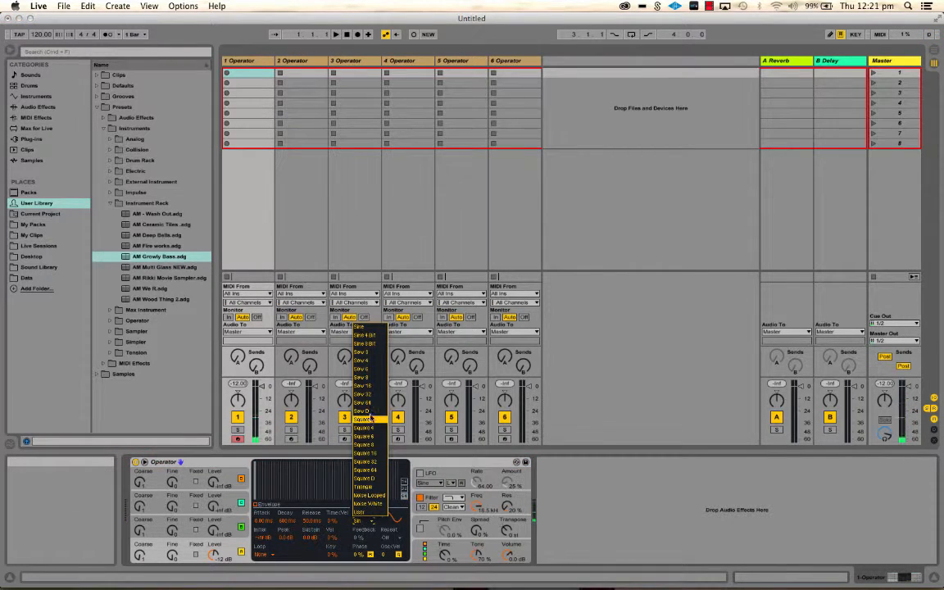
click(369, 412)
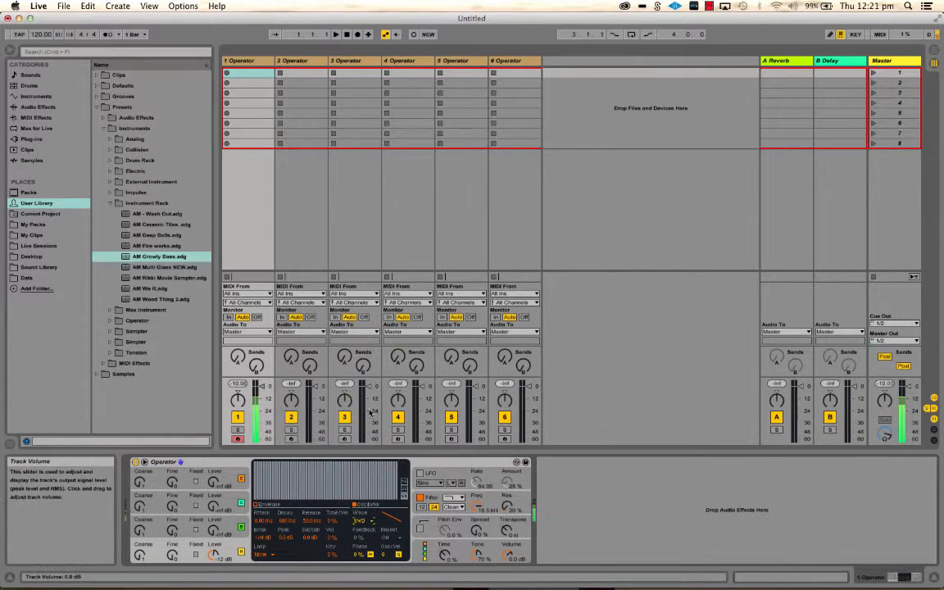
click(360, 522)
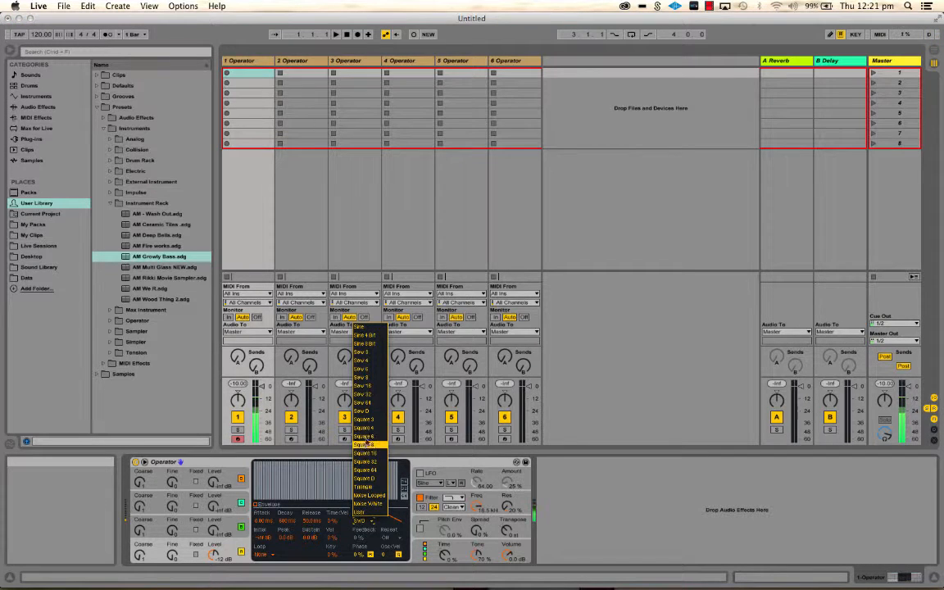
click(374, 404)
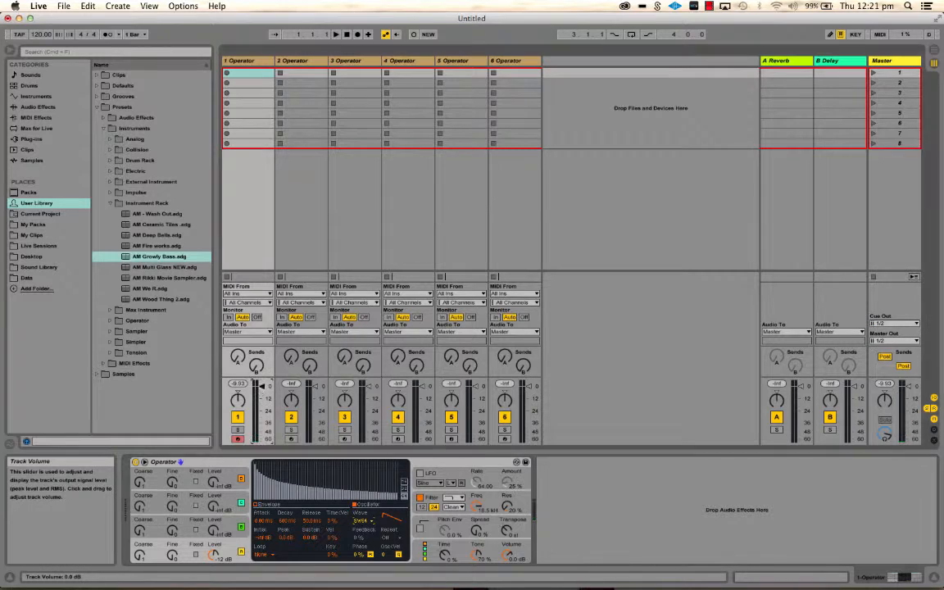
Lower track 1's volume to -7.0 dB and set oscillator A's envelope to a 3.38 s release with 0 ms attack
drag(264, 399, 264, 396)
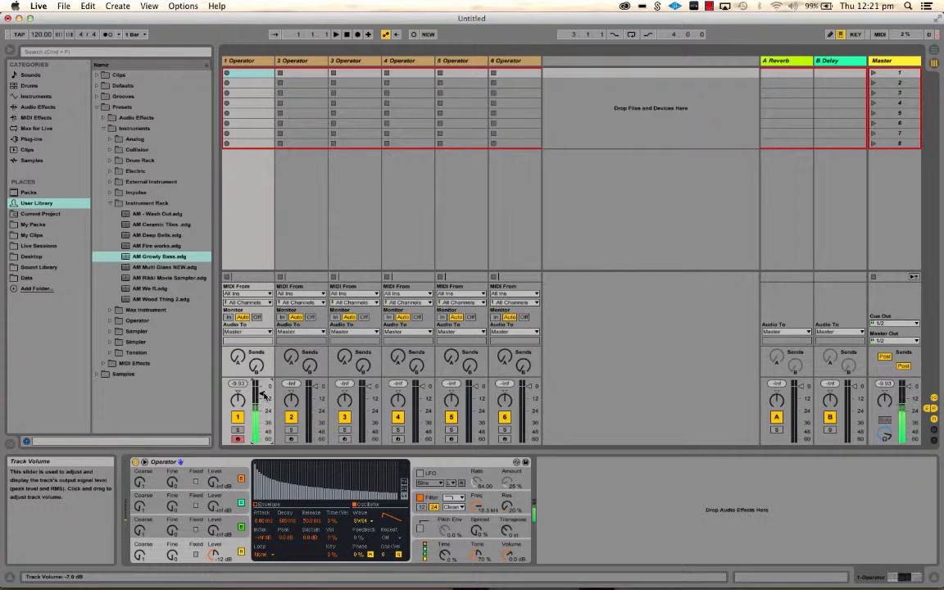
click(255, 506)
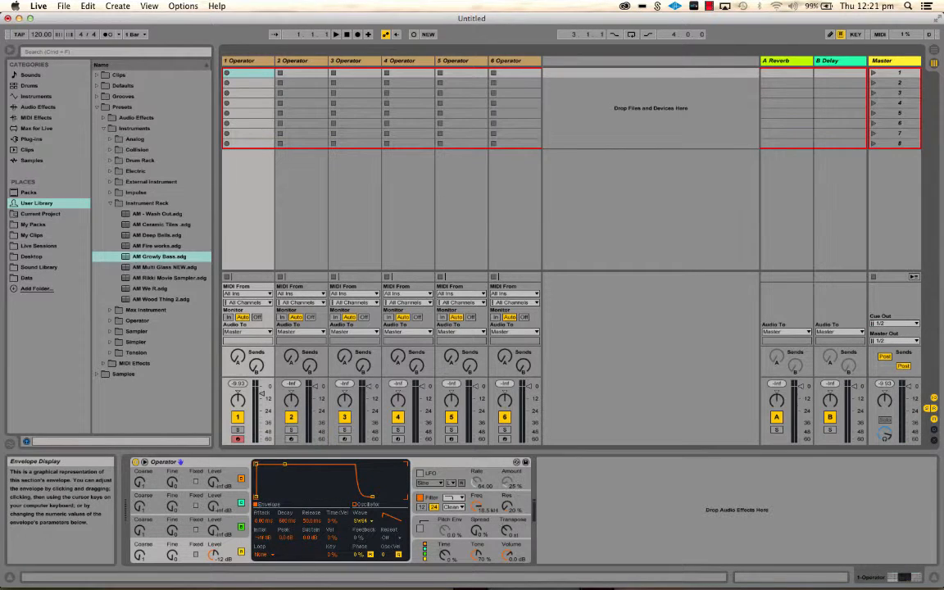
drag(276, 465, 392, 498)
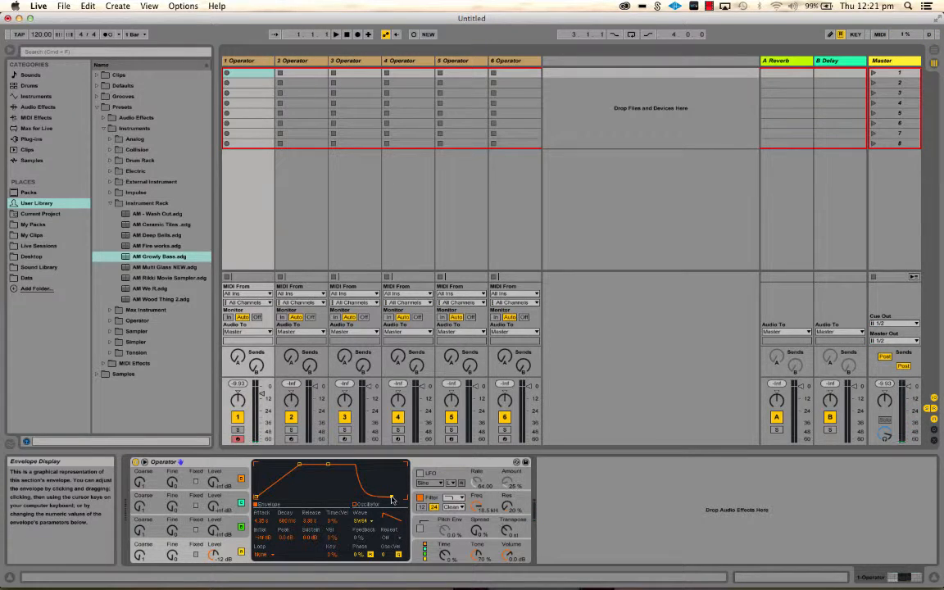
drag(299, 464, 257, 467)
Set oscillator A's waveform to Sine and return to its volume envelope
click(361, 520)
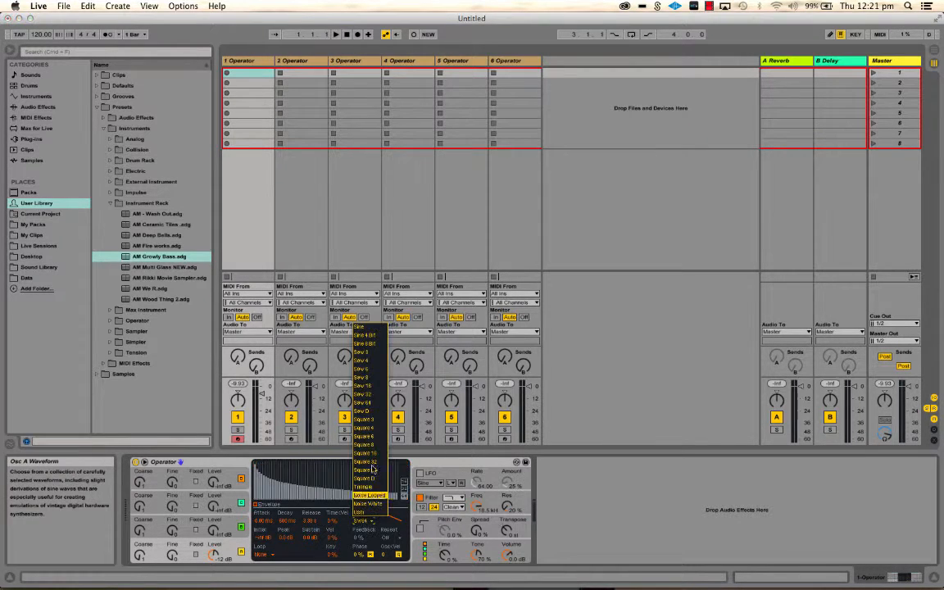
click(369, 336)
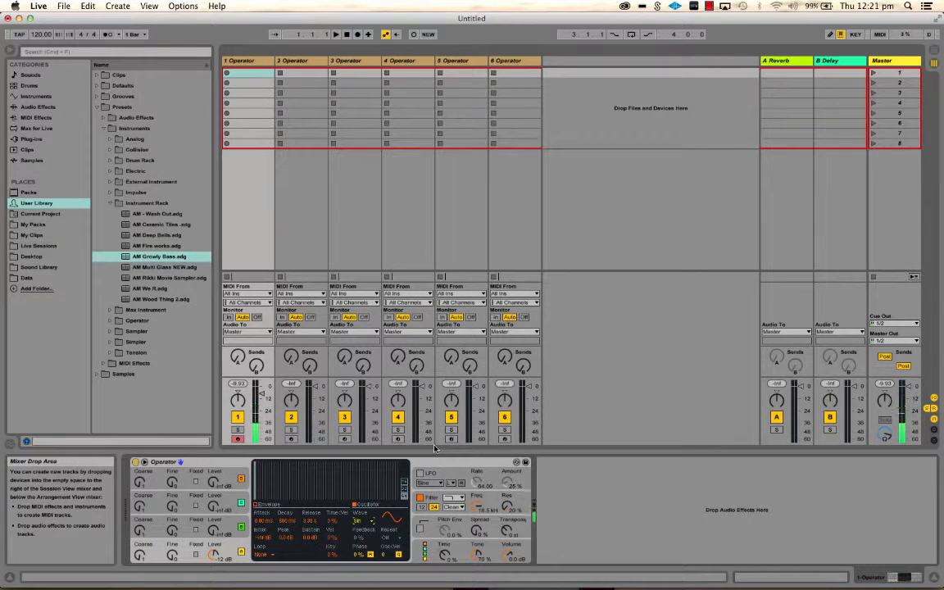
click(432, 498)
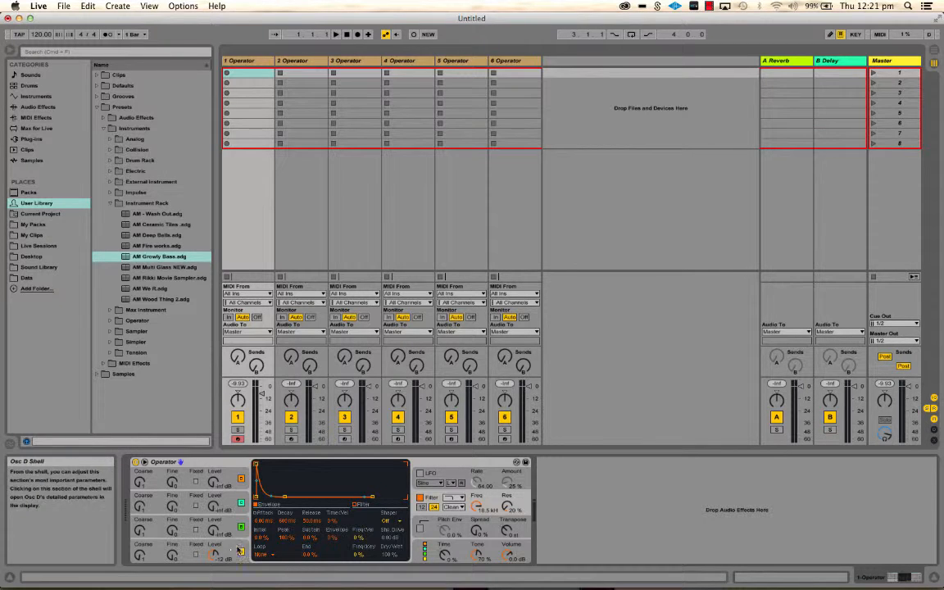
click(228, 555)
click(257, 505)
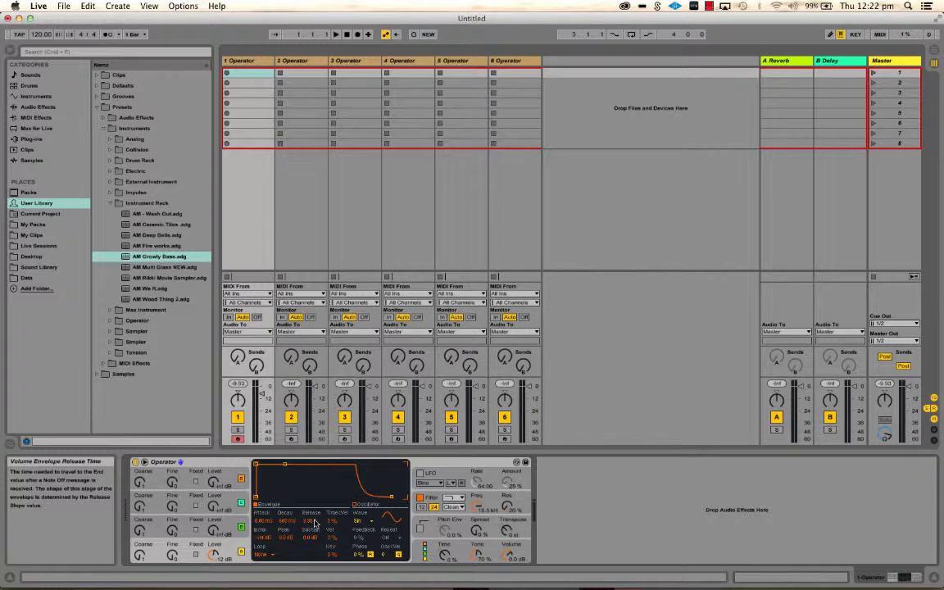
Switch off Operator's filter and switch on the LFO, keeping its waveform at Sine
click(432, 476)
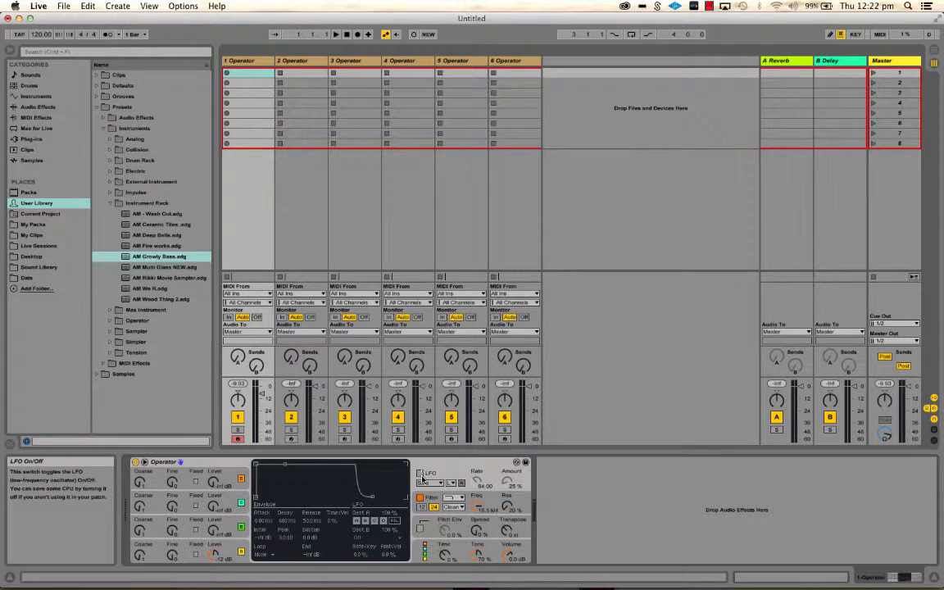
click(428, 501)
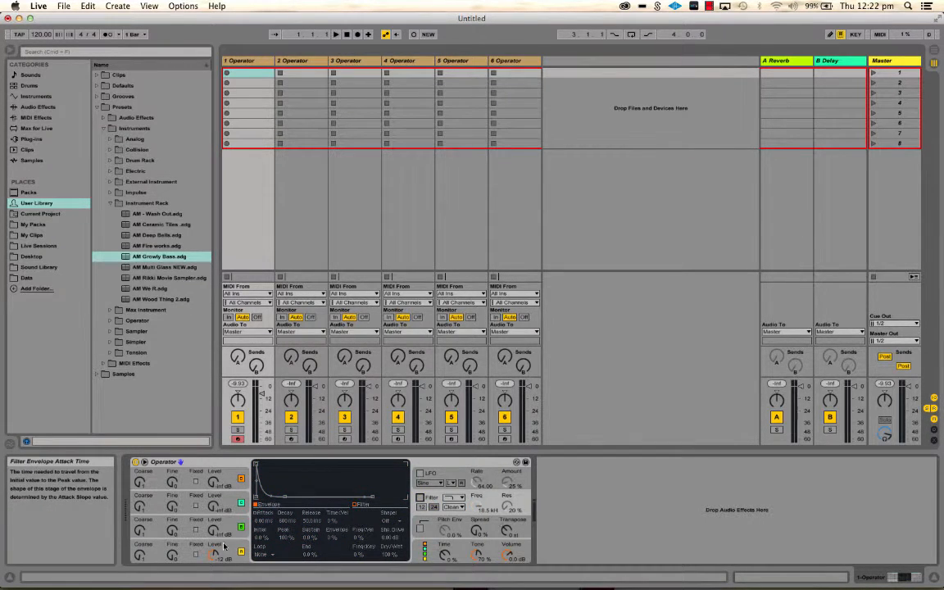
click(203, 494)
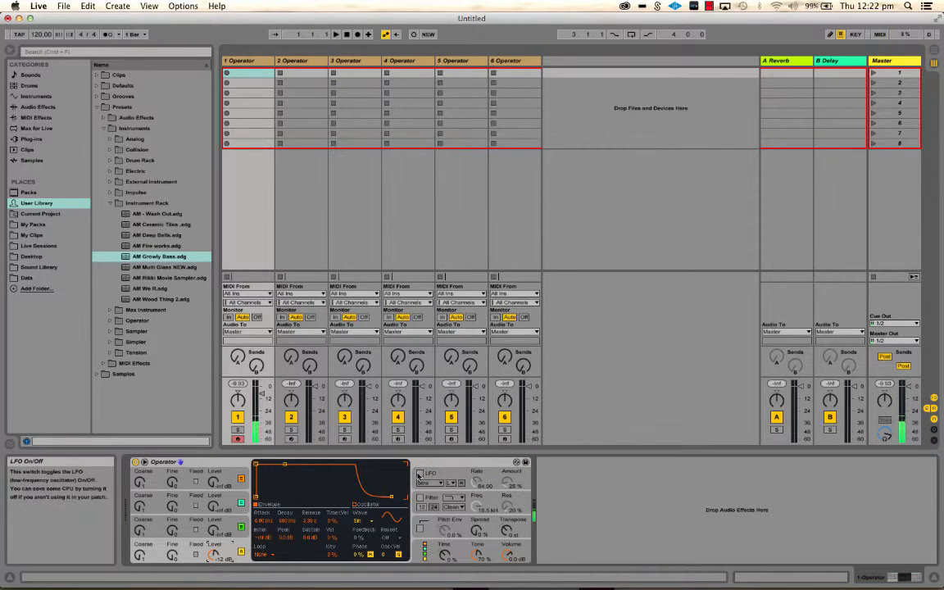
click(420, 474)
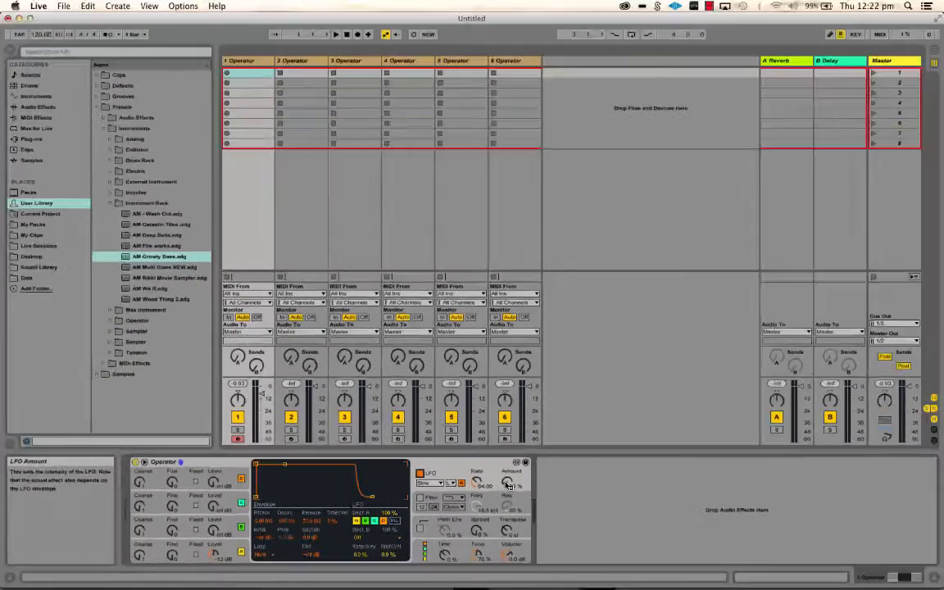
click(422, 485)
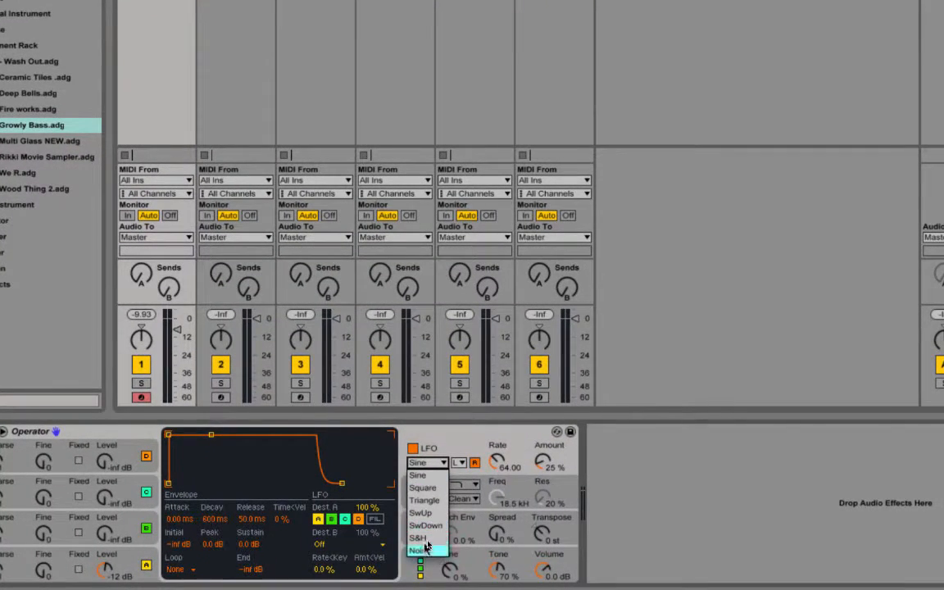
click(450, 445)
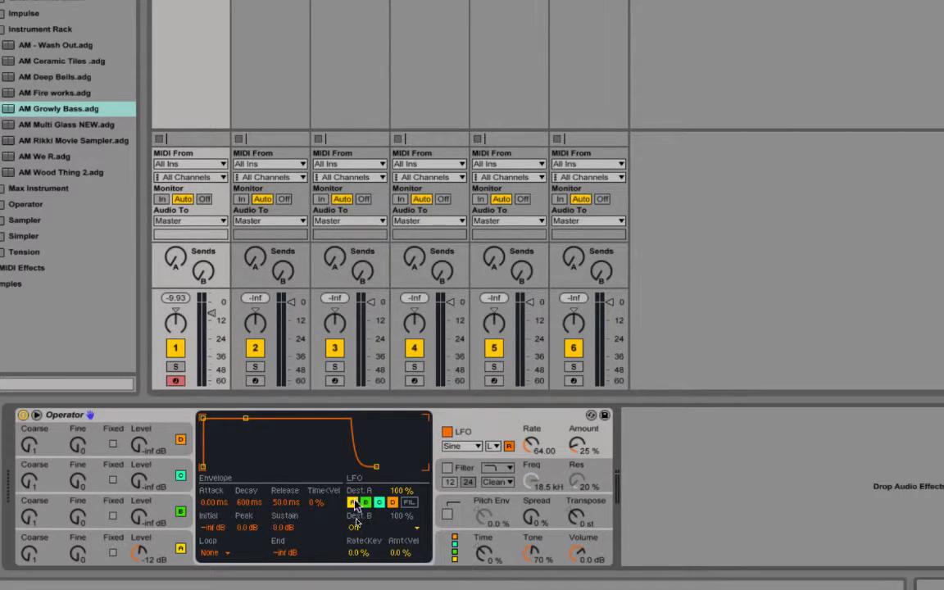
Limit the LFO's Dest. A routing to oscillator A by disabling oscillators B, C and D
click(393, 502)
click(380, 502)
click(368, 503)
click(353, 503)
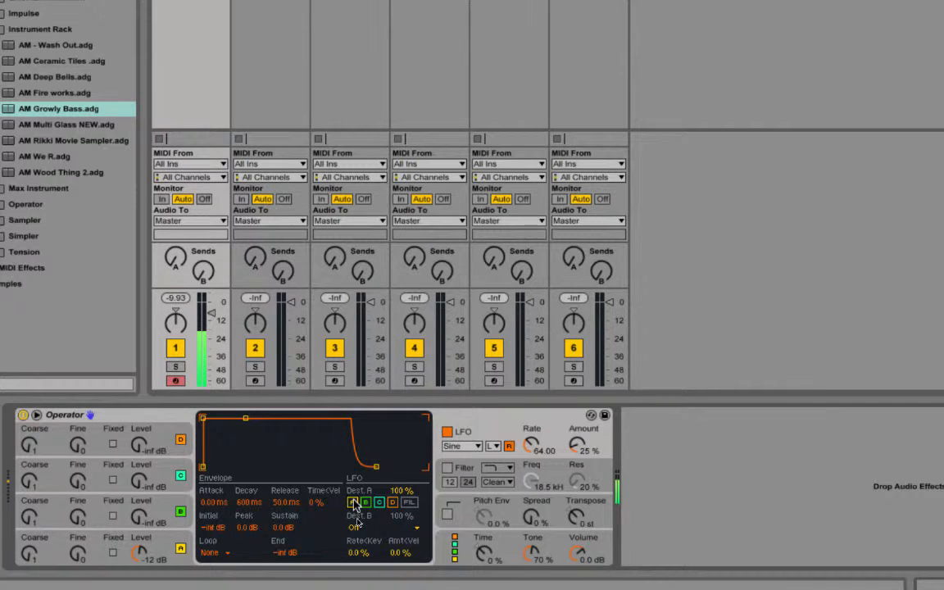
click(353, 503)
Set the LFO amount to 45 % and its rate to about 90.71
drag(582, 445, 581, 426)
mouse_move(533, 445)
mouse_down()
mouse_move(531, 422)
mouse_move(531, 445)
mouse_up()
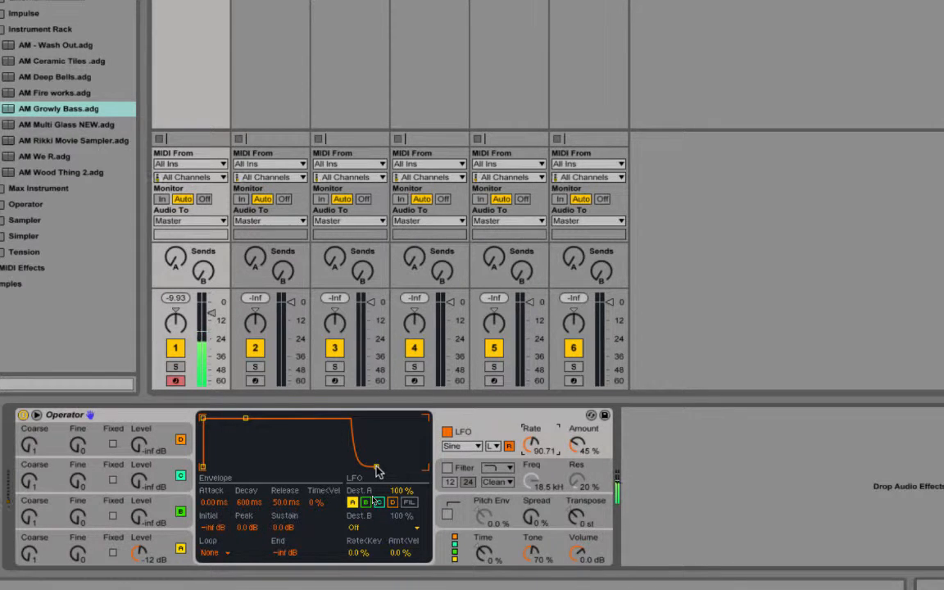
Check oscillator A's release time and try an end level of 0.0 dB on the LFO envelope
click(141, 548)
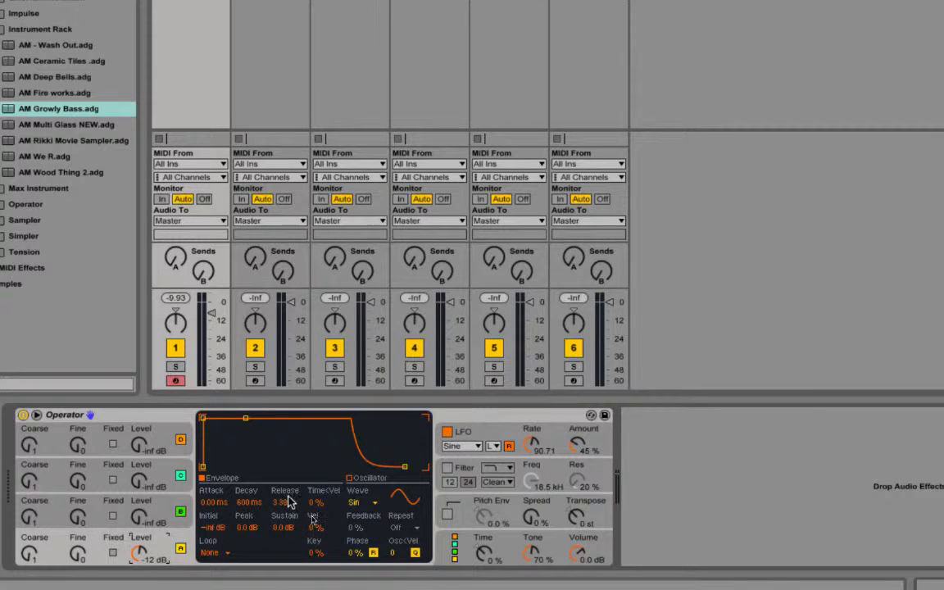
click(479, 434)
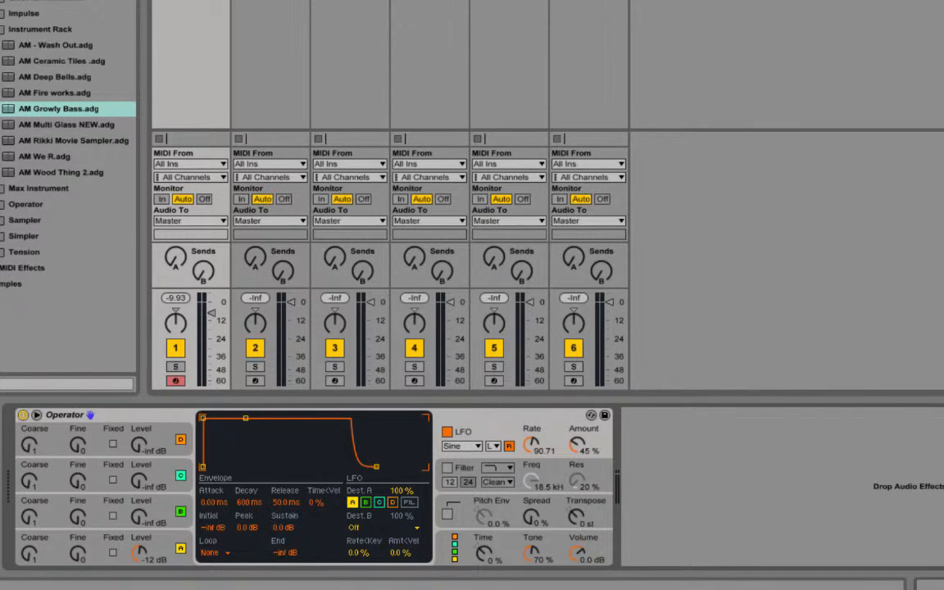
drag(281, 555, 280, 508)
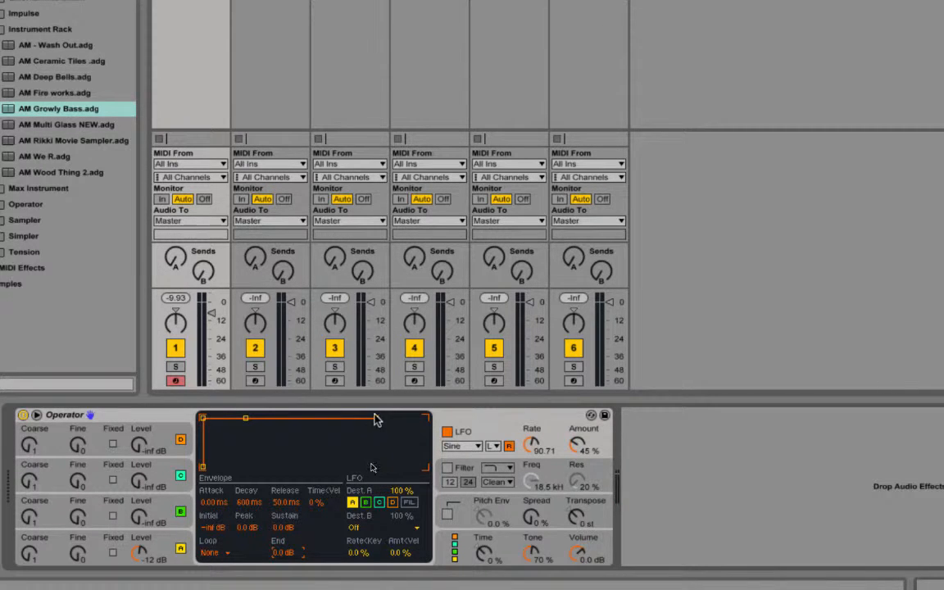
drag(376, 420, 353, 436)
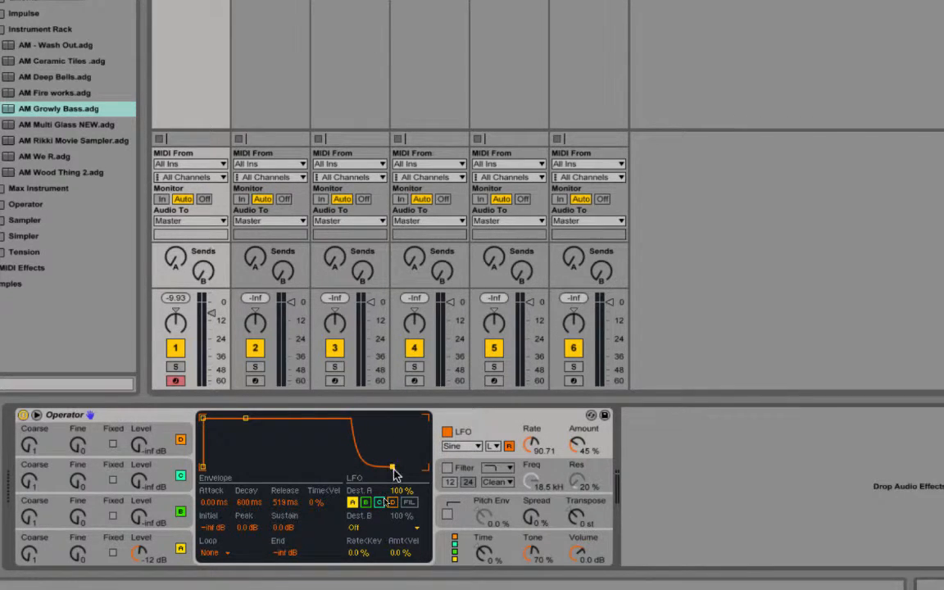
Set the LFO envelope's release to 3000 ms, and adjust it to 3.38 s to match oscillator A's release
click(281, 502)
text(3000)
key(Return)
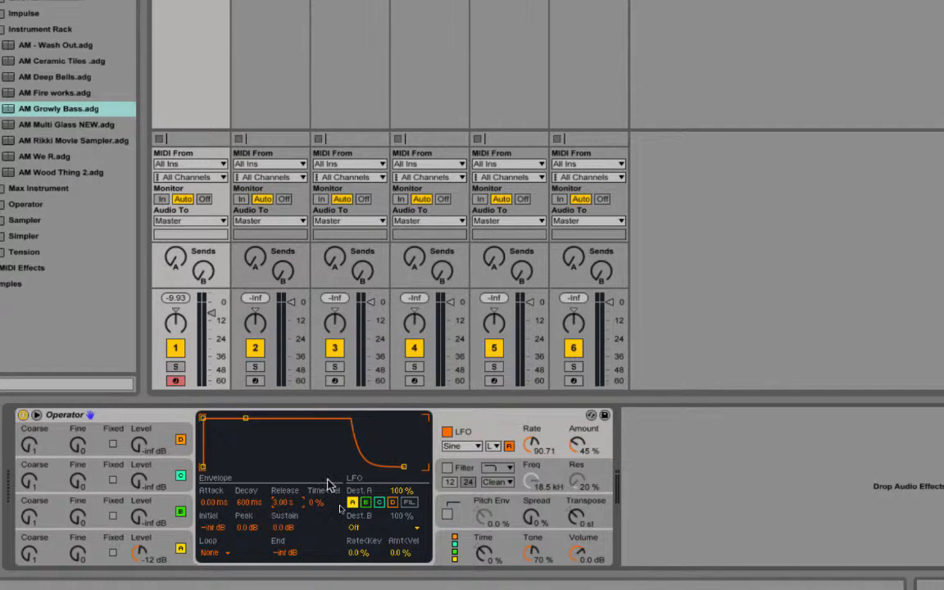
click(160, 542)
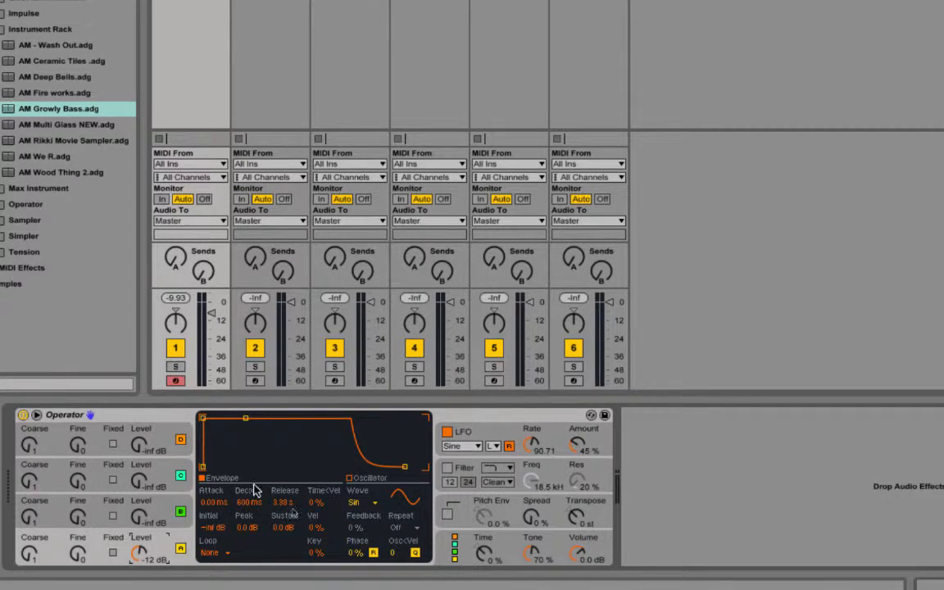
click(481, 441)
click(281, 503)
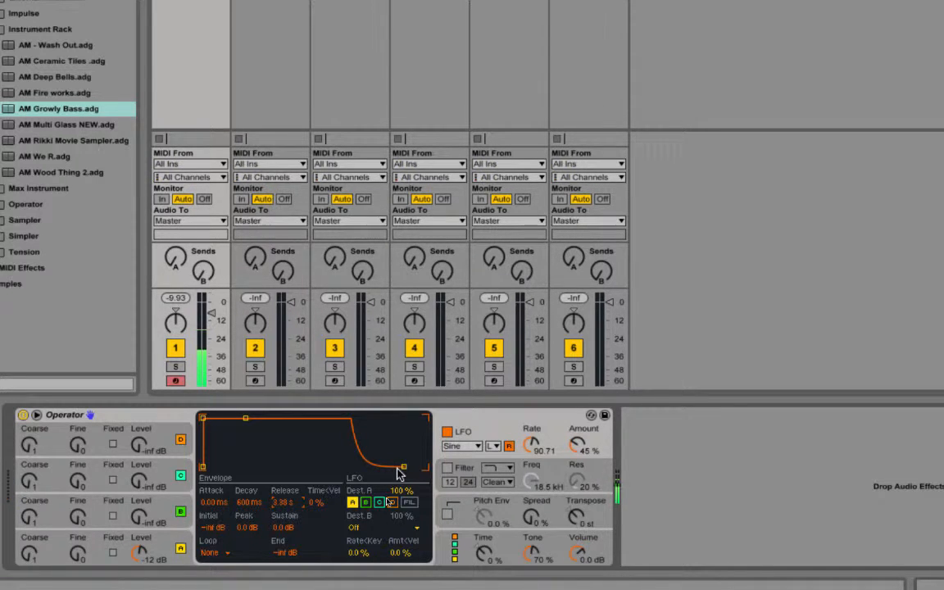
Try raising the LFO envelope's end point to 0.0 dB, and restore the 3.38 s release and -inf dB end level
drag(402, 467, 402, 422)
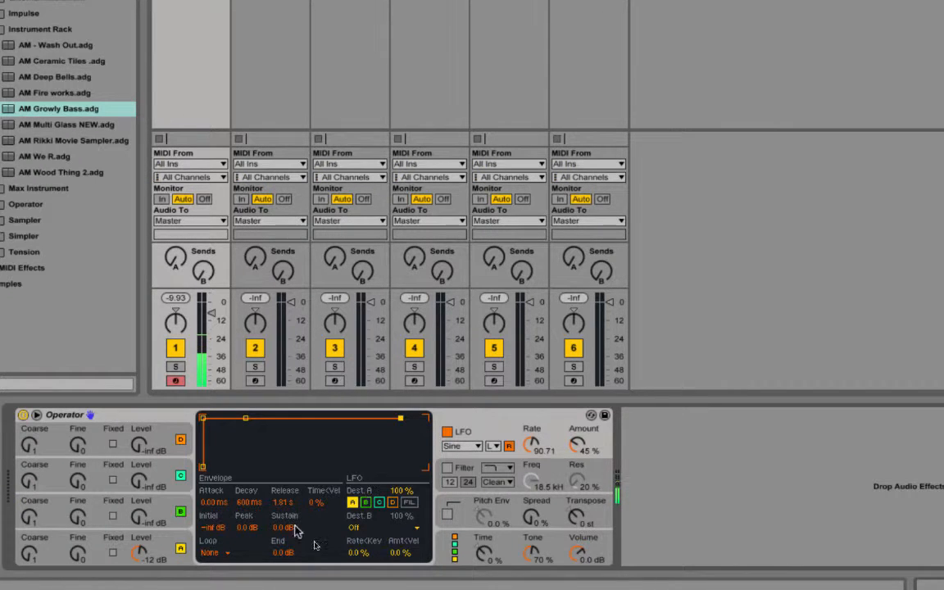
drag(278, 504, 282, 508)
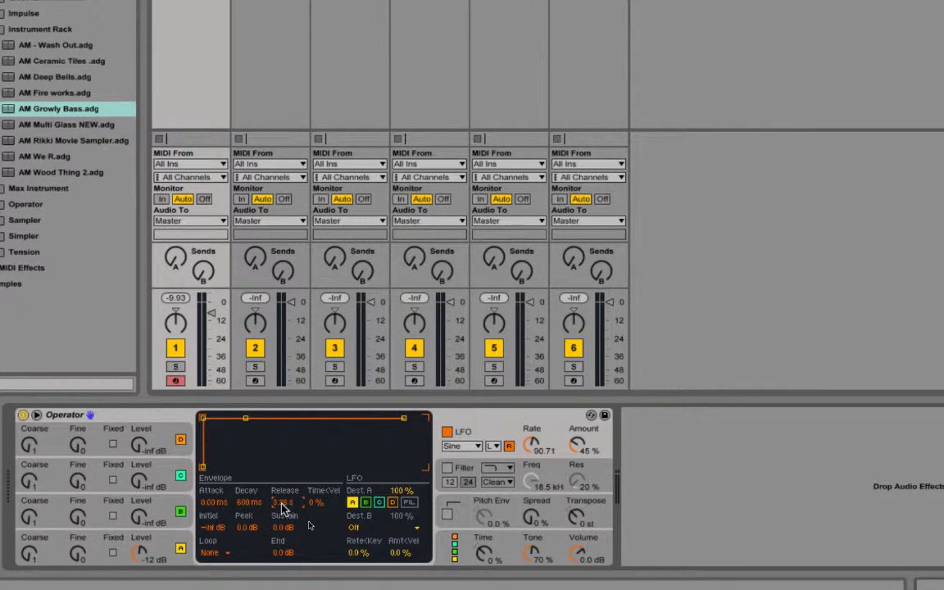
click(277, 551)
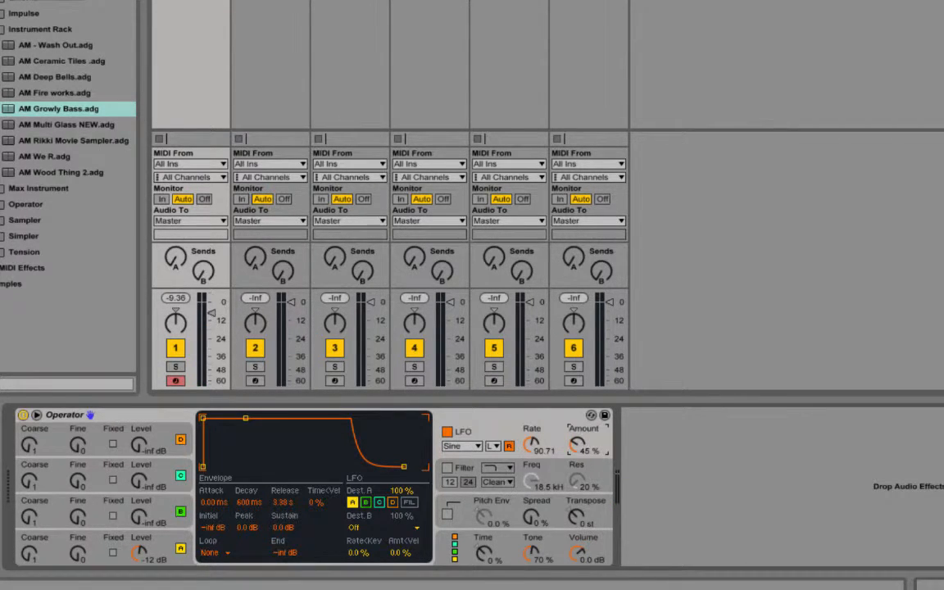
Reduce the LFO amount to about 8.7 % and switch the LFO off
drag(578, 447, 580, 446)
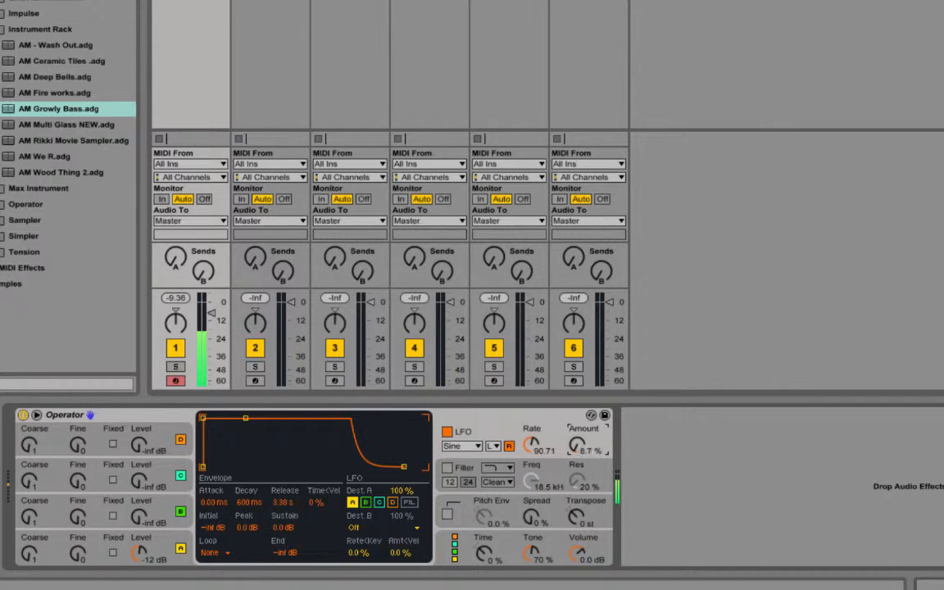
click(447, 432)
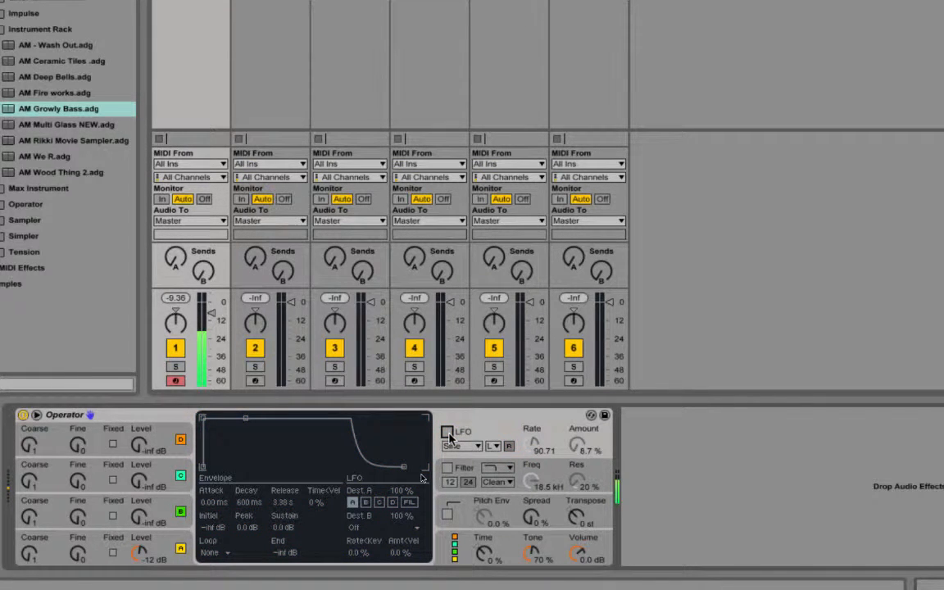
Switch the LFO back on and set oscillator A's waveform to Saw 16
click(447, 432)
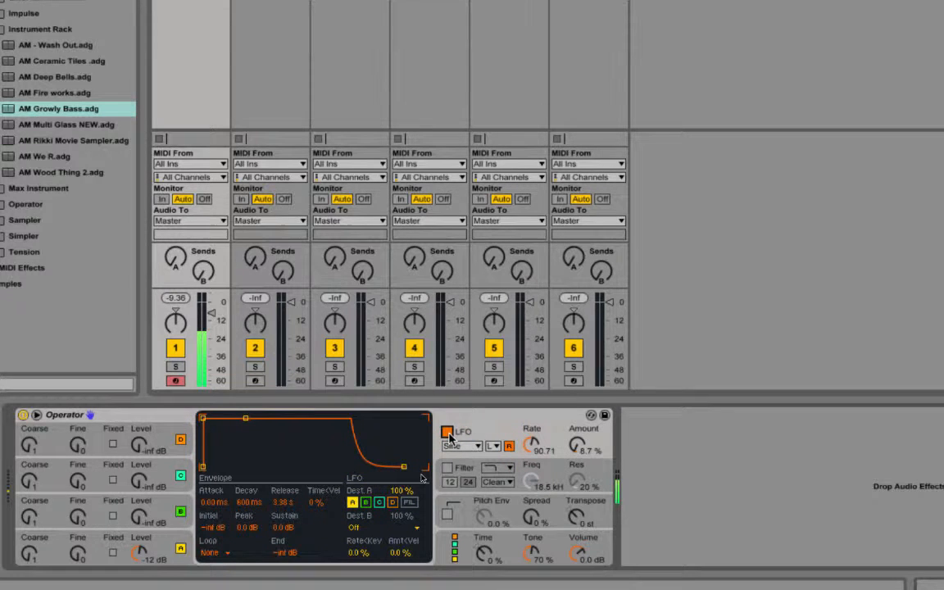
click(143, 551)
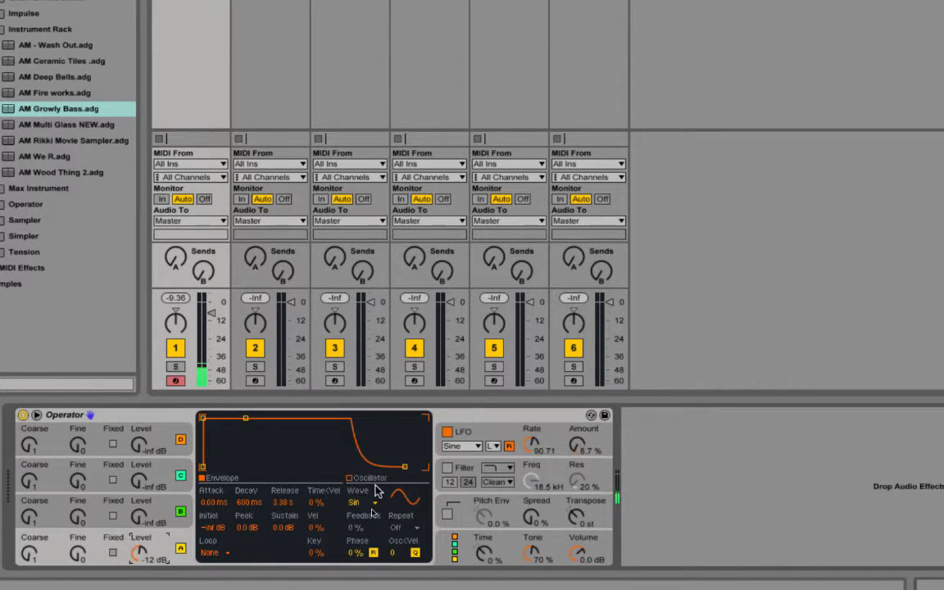
click(363, 503)
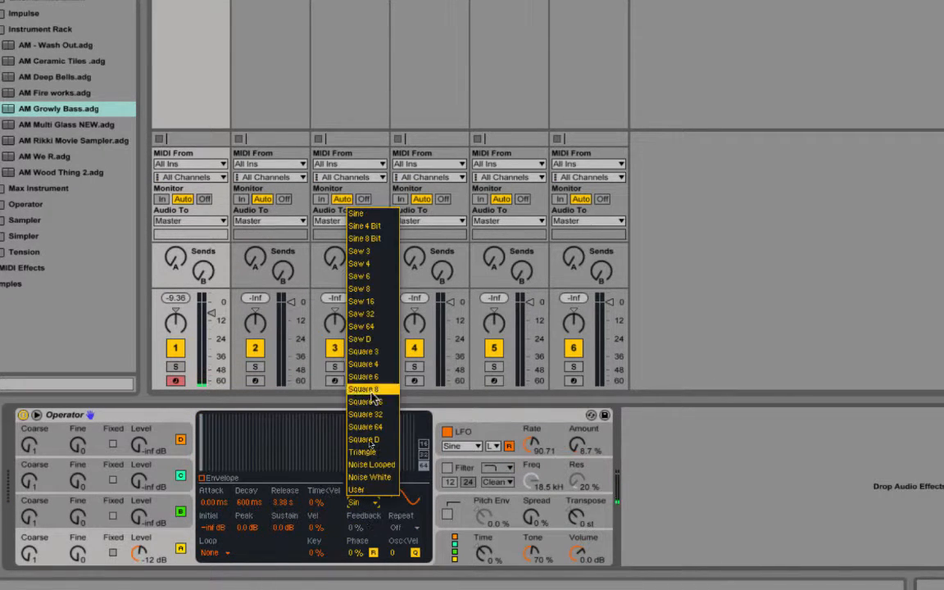
click(373, 303)
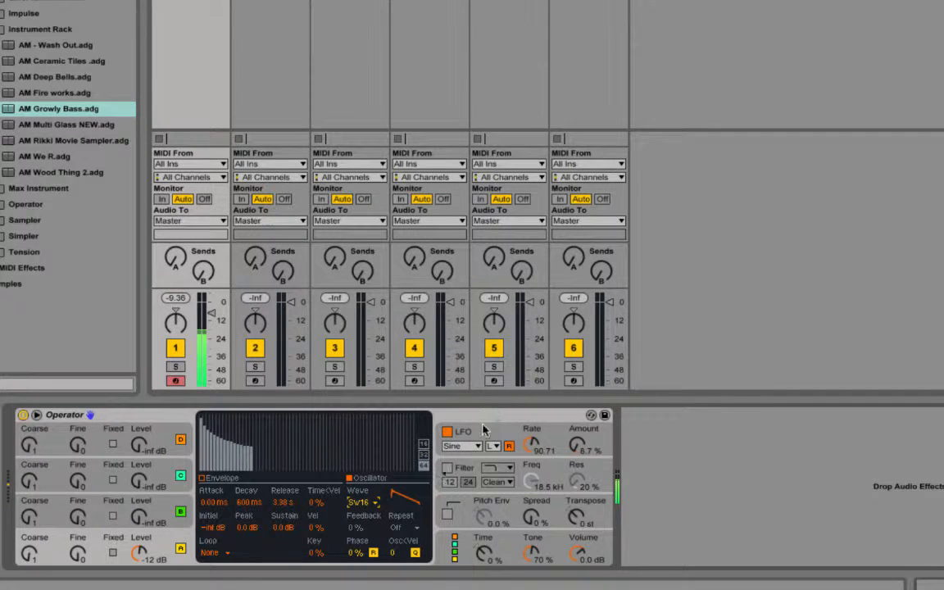
Compare the sound with the LFO off and on, and return oscillator A's waveform to Sine
click(447, 433)
click(447, 433)
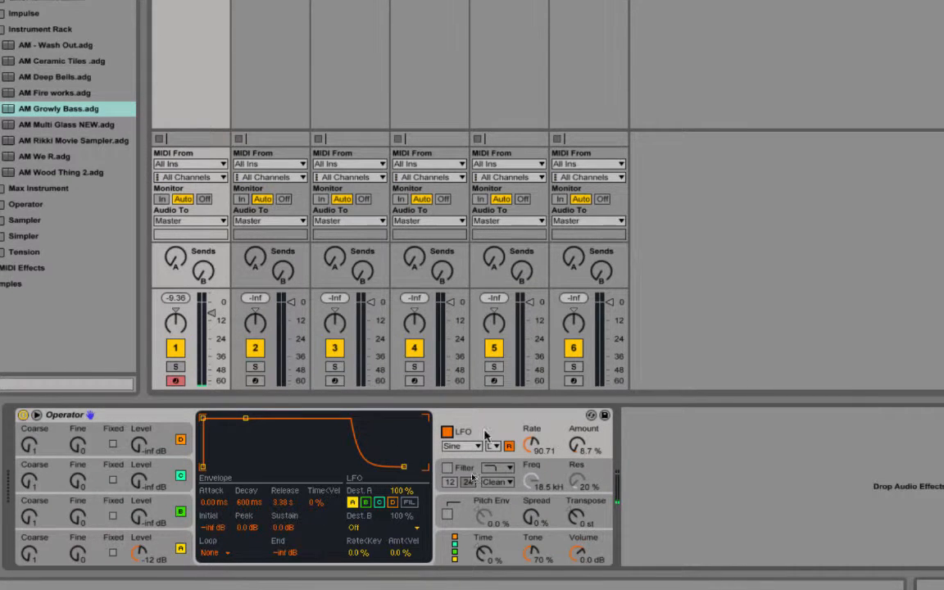
click(152, 548)
click(359, 504)
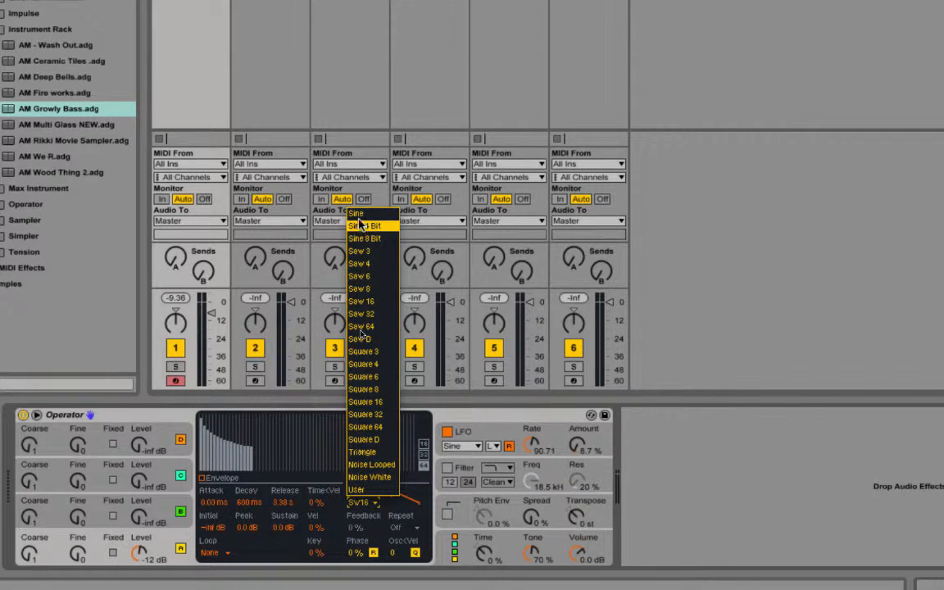
click(358, 219)
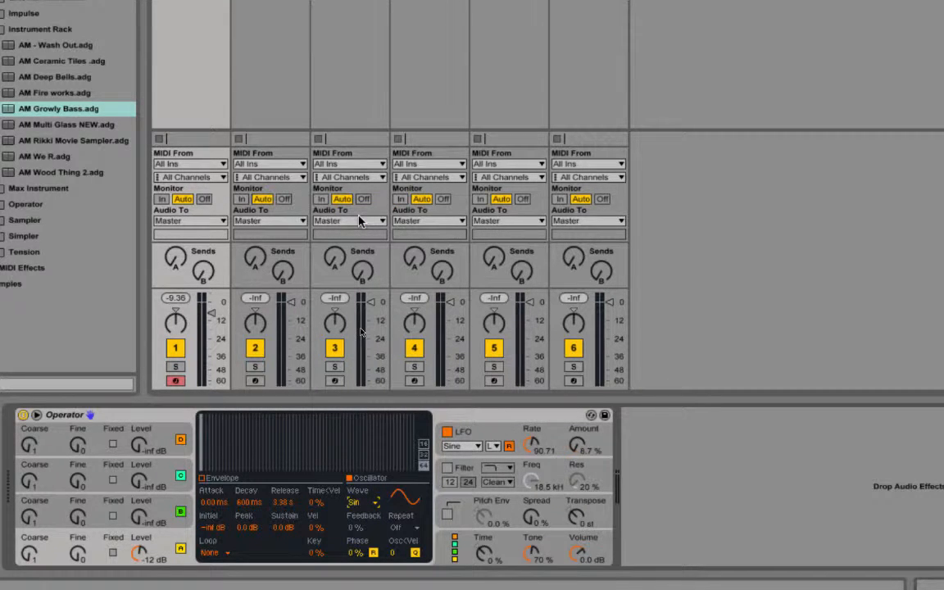
Set the LFO amount to 57 % and its rate to 76.60, and show oscillator A's waveform settings
click(578, 448)
drag(578, 447, 577, 448)
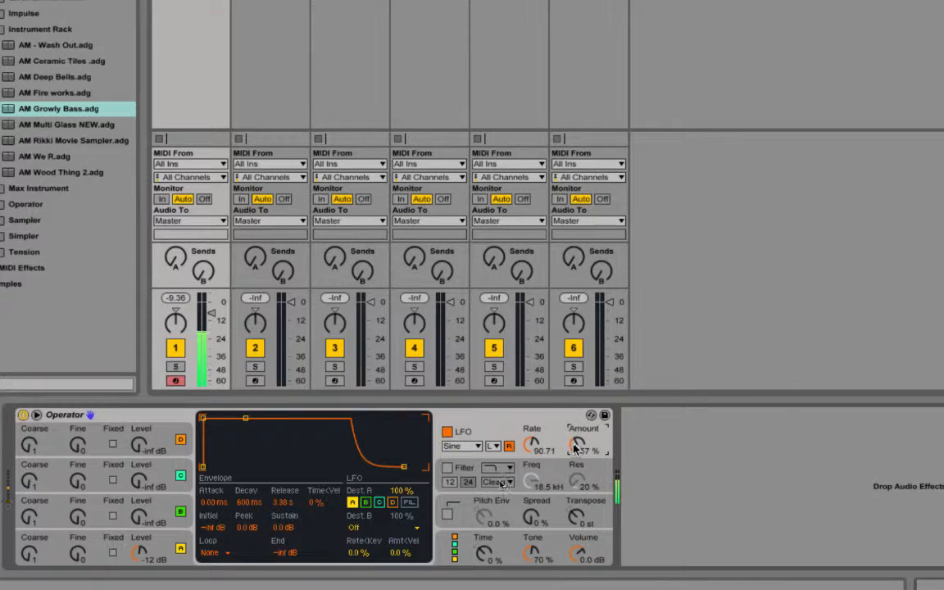
click(532, 447)
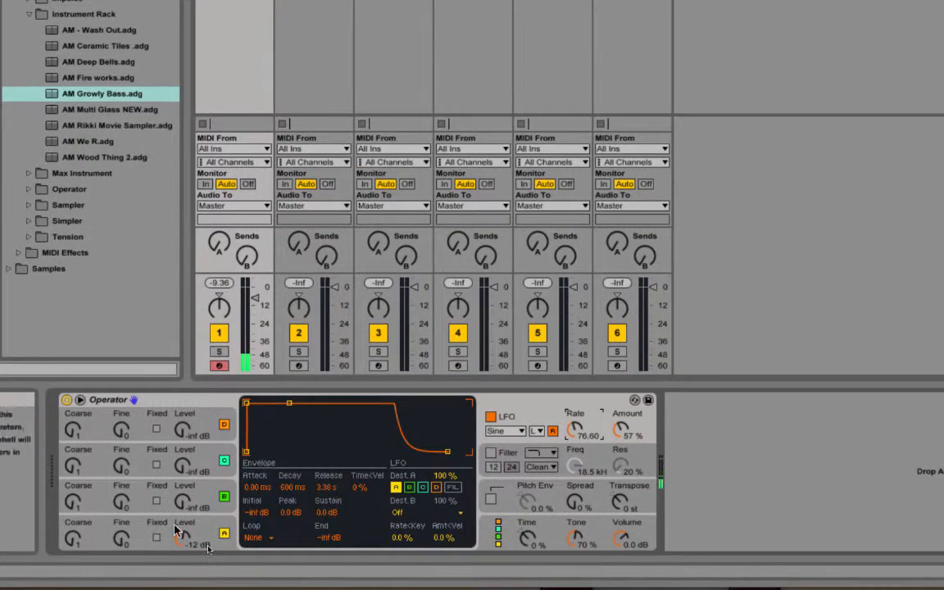
click(132, 547)
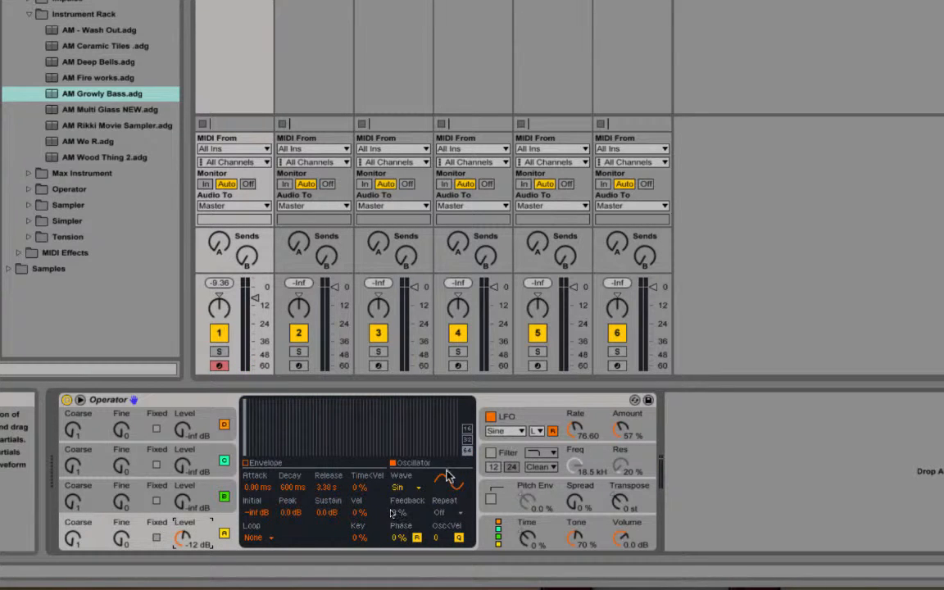
Route the LFO's destination B to OSC Volume A and raise the LFO amount to 100 %
click(531, 422)
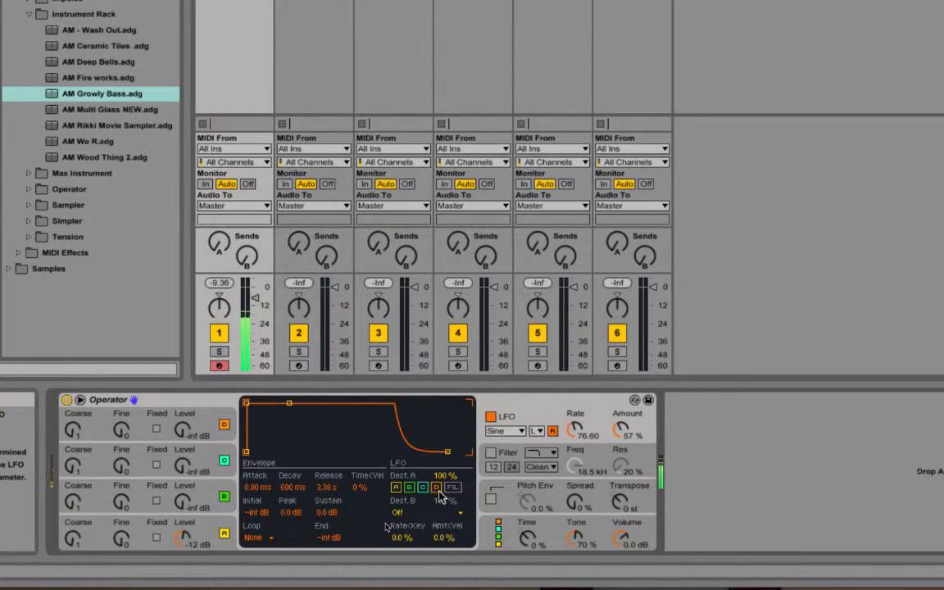
click(399, 513)
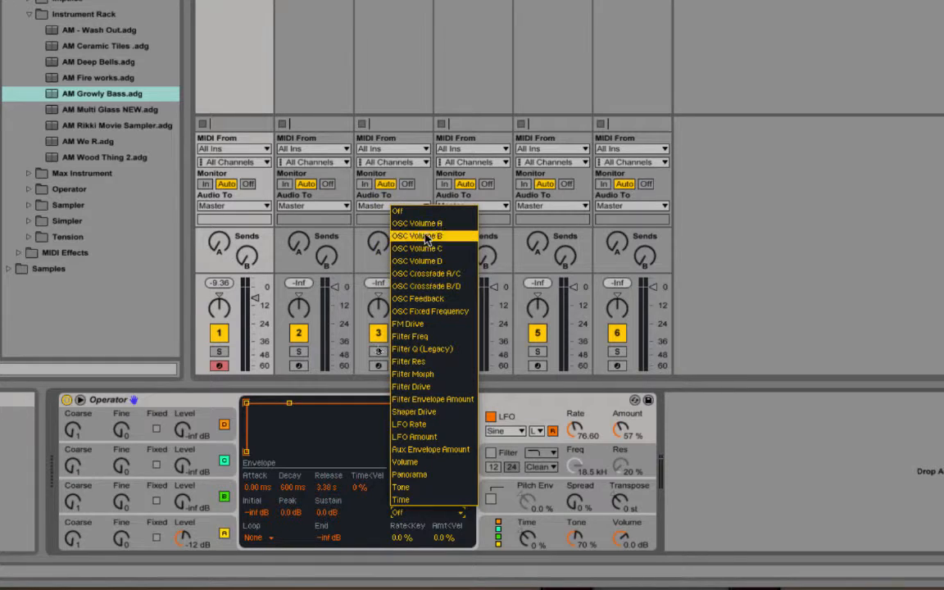
click(374, 483)
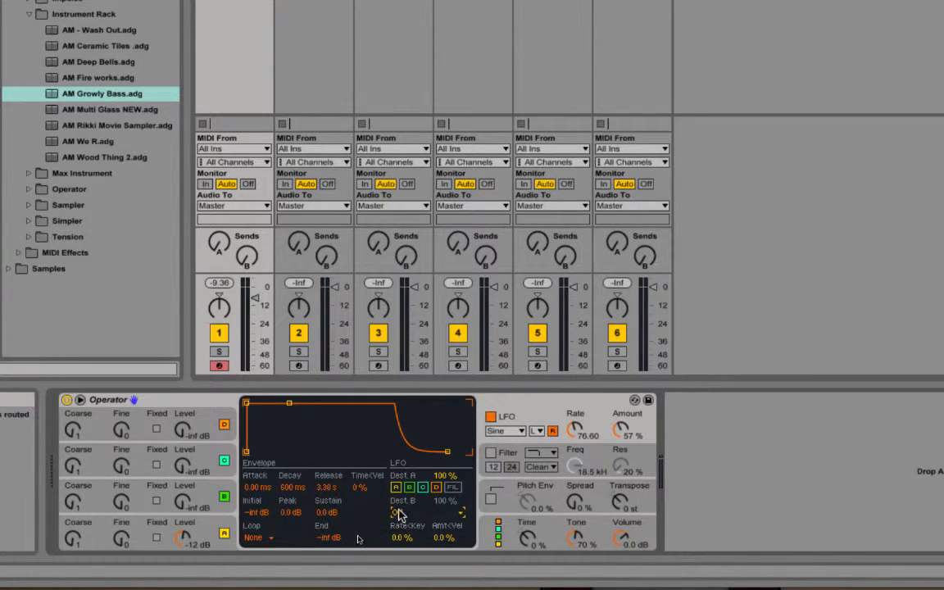
click(398, 513)
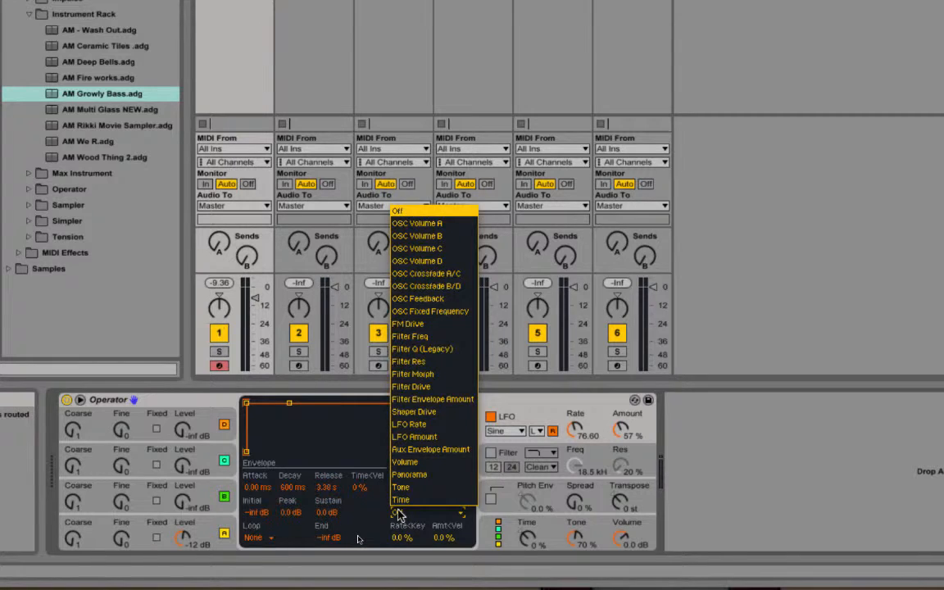
click(432, 225)
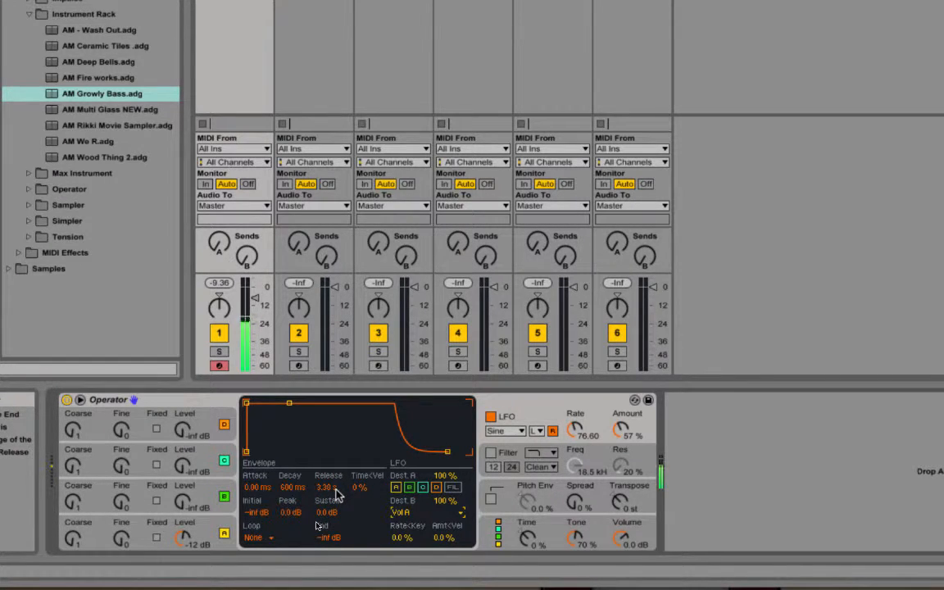
drag(620, 433, 620, 393)
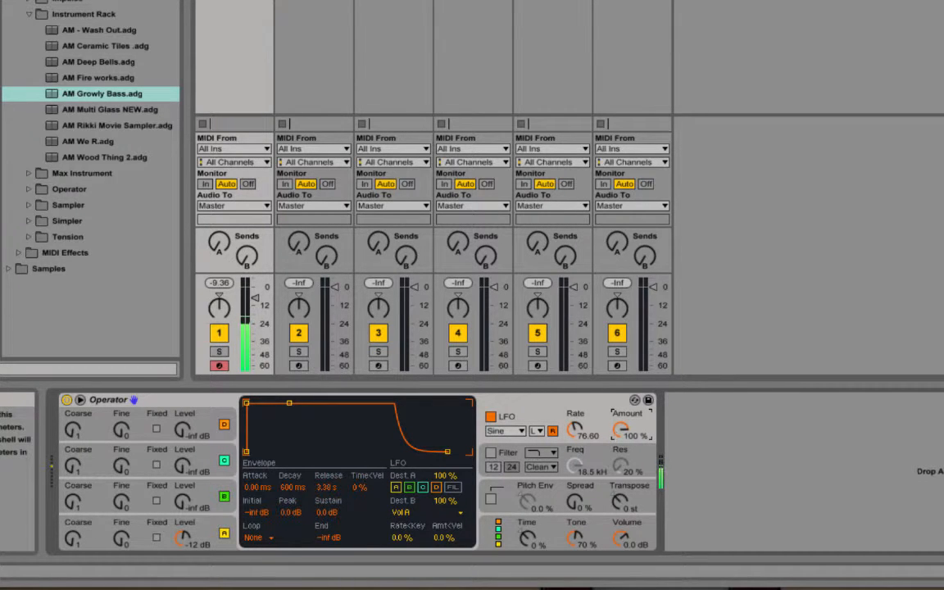
Set the LFO waveform to Square and raise the end level of the LFO envelope to 0.0 dB
click(507, 432)
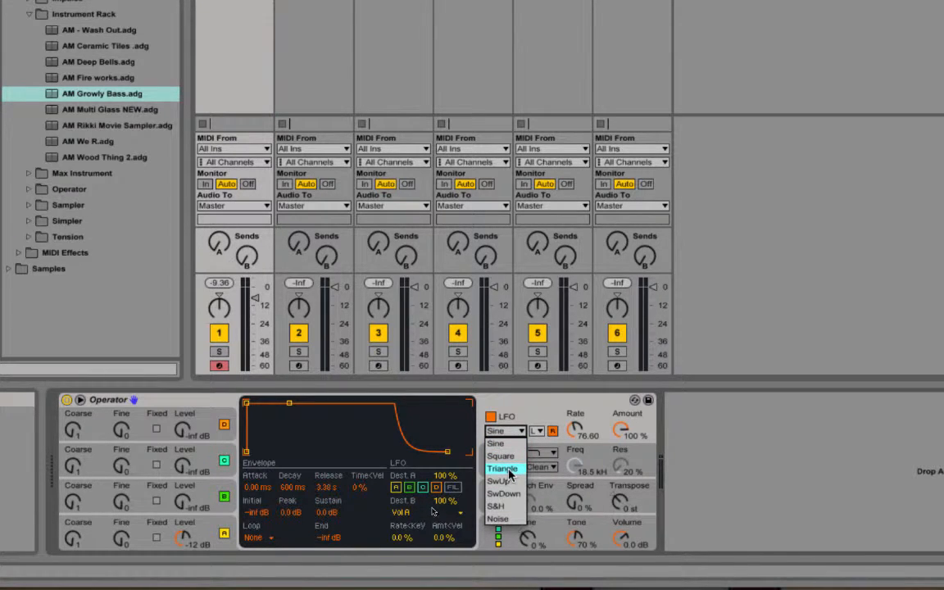
click(509, 459)
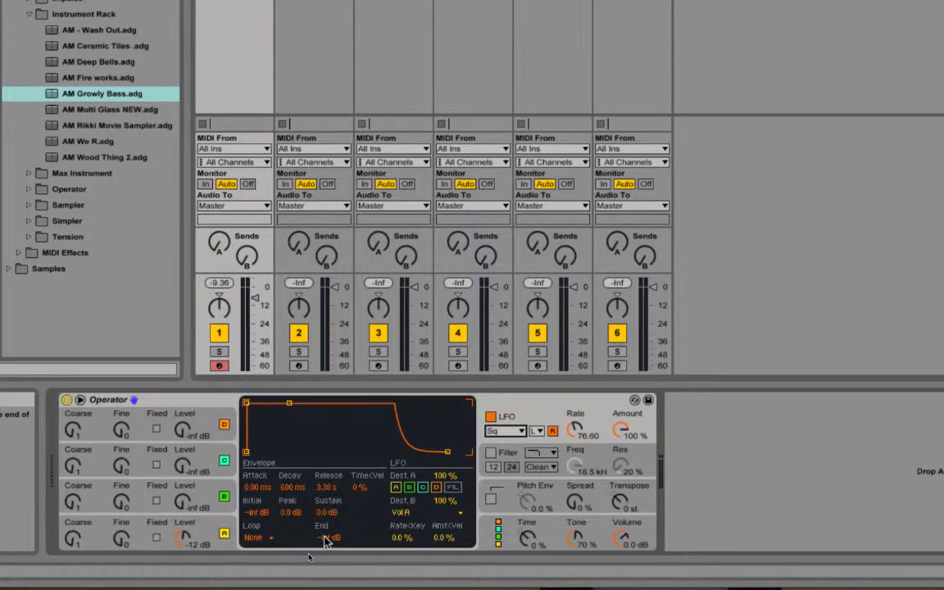
drag(331, 537, 331, 500)
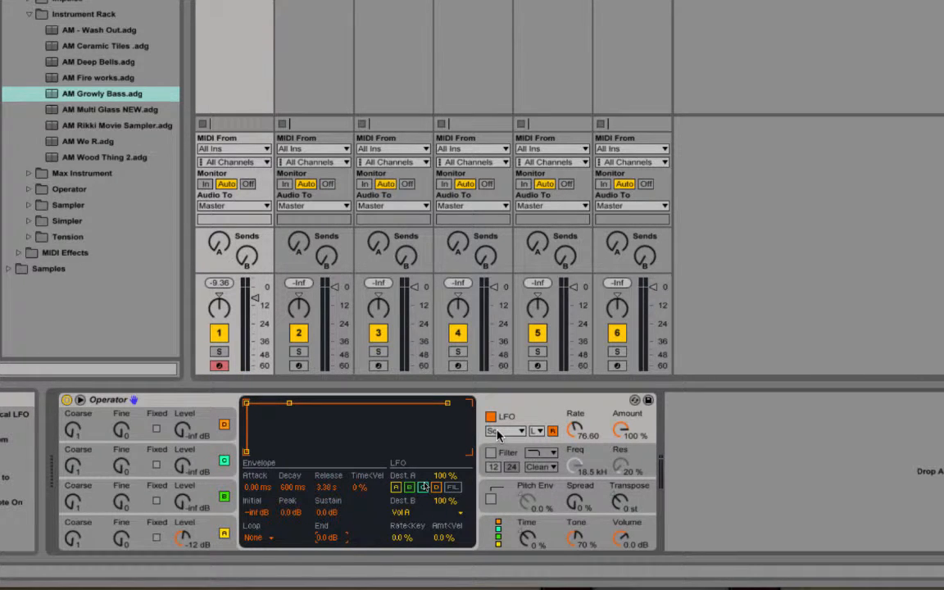
Try the LFO with retrigger off, turn retrigger back on, and switch the LFO waveform to Sine
click(553, 431)
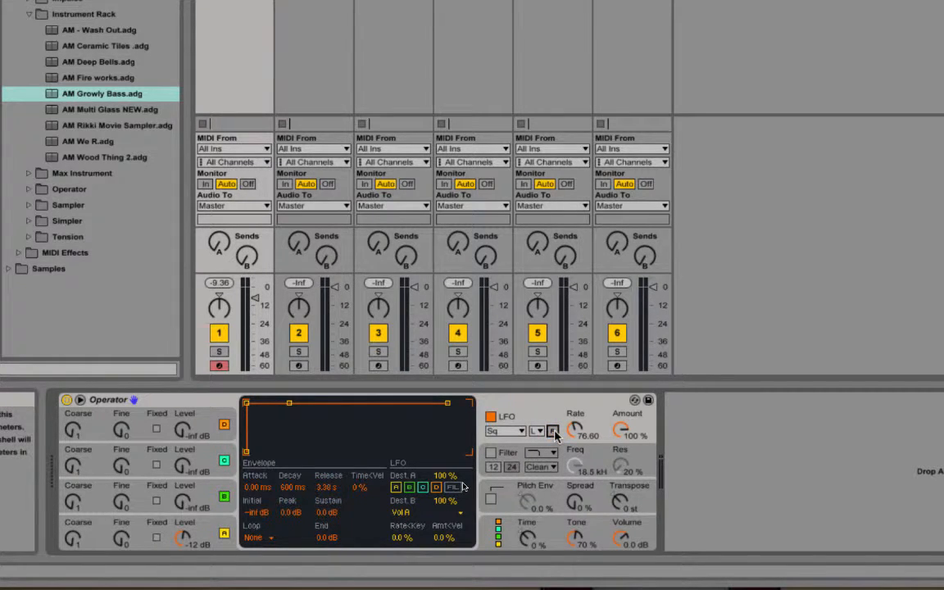
click(553, 431)
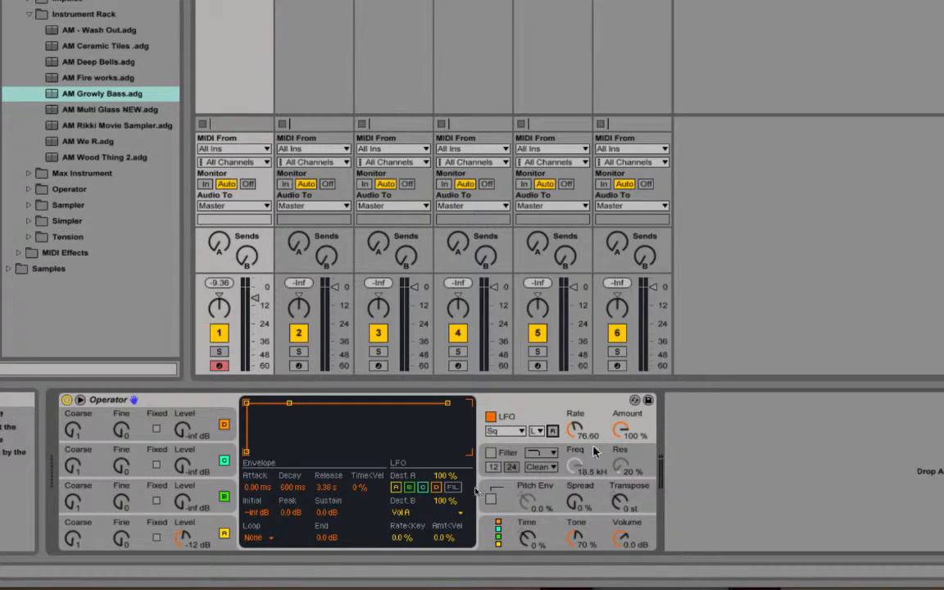
click(504, 431)
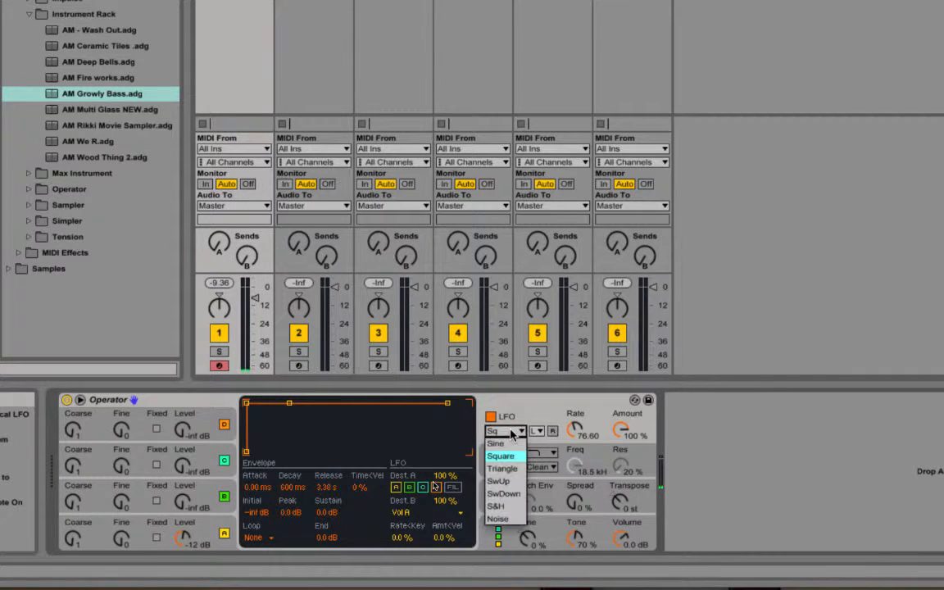
click(512, 445)
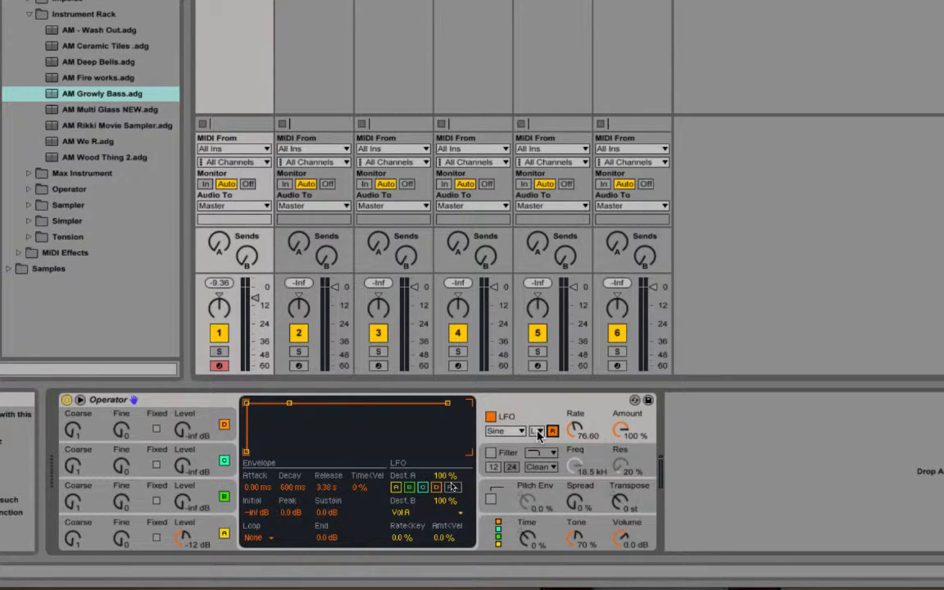
Set the LFO's frequency range to Sync
click(537, 432)
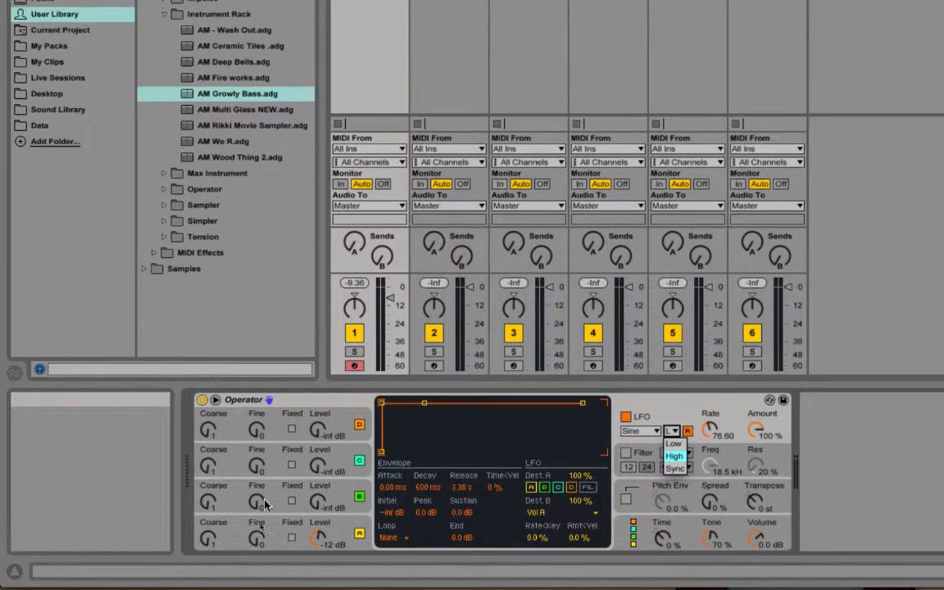
click(672, 431)
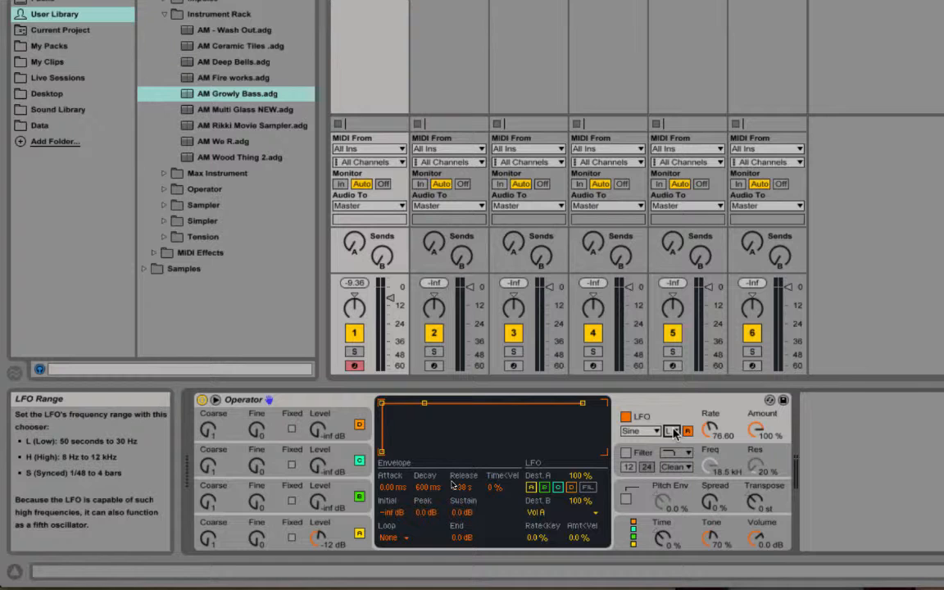
click(672, 432)
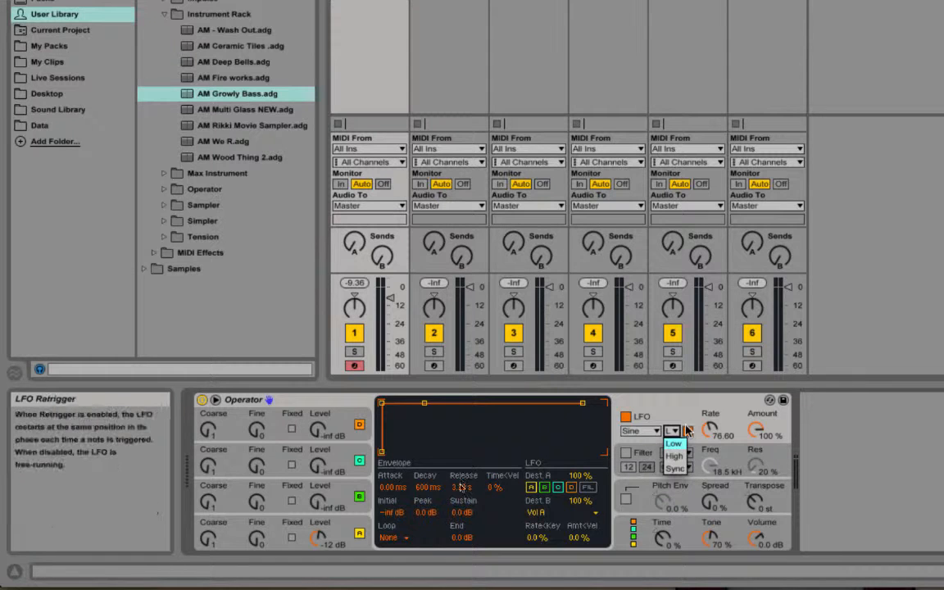
click(677, 465)
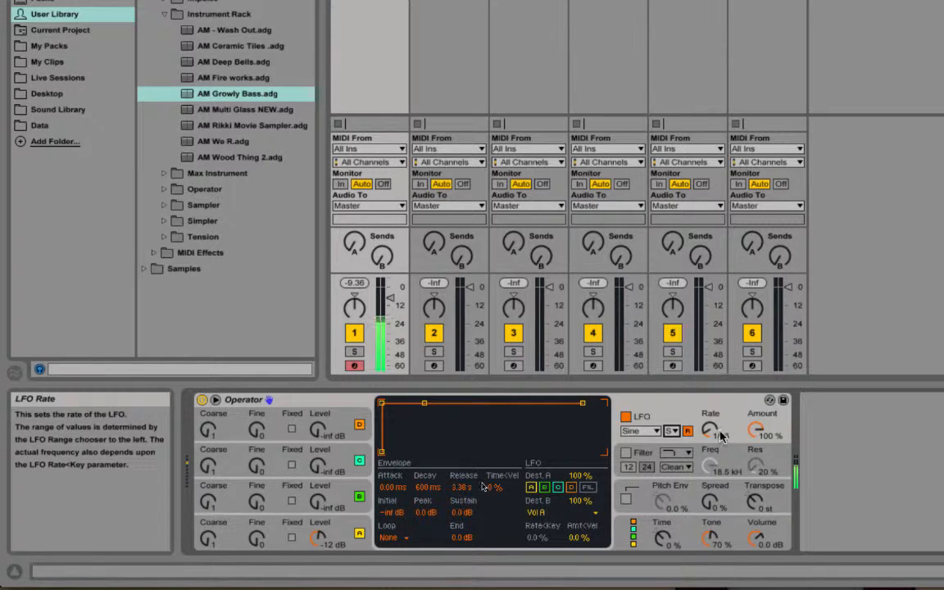
Set the LFO waveform to Square and bring its synced rate to 1
click(644, 433)
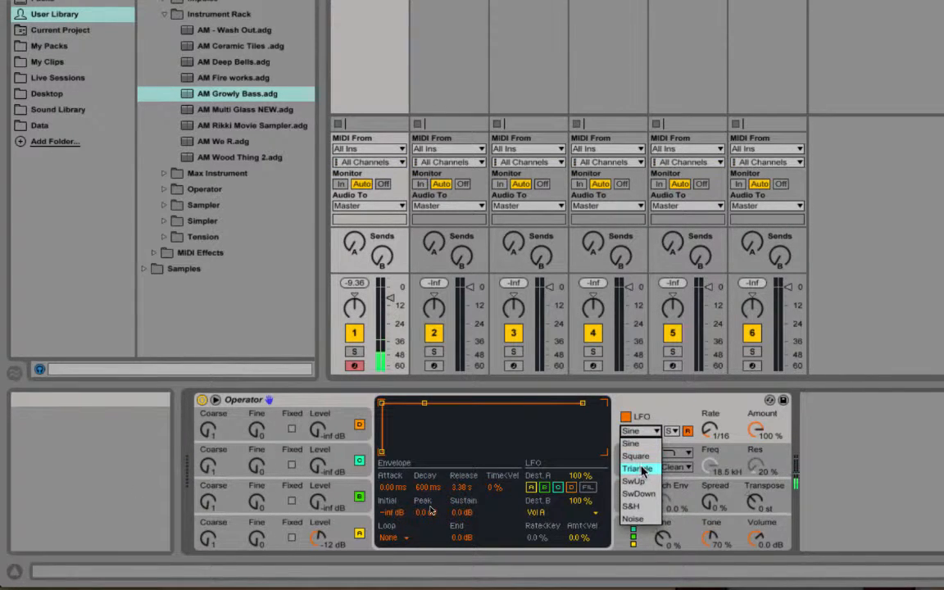
click(642, 461)
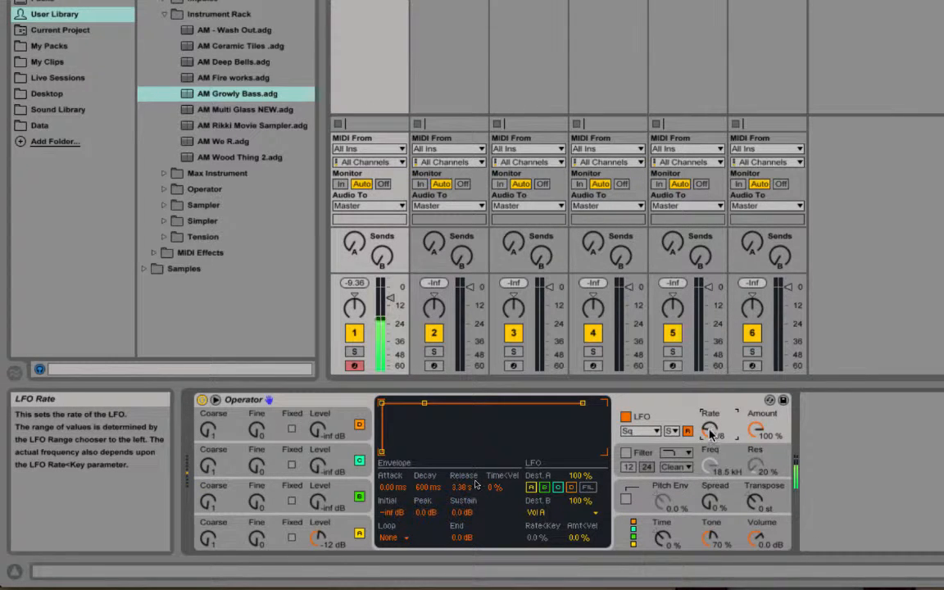
drag(710, 429, 710, 436)
drag(710, 432, 710, 398)
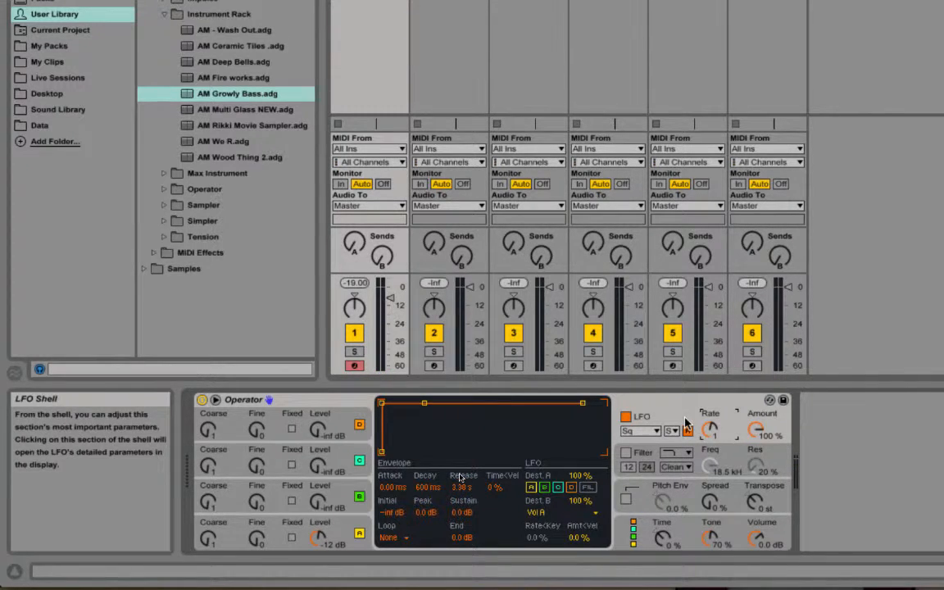
Check oscillator A's settings and switch the filter on
click(328, 532)
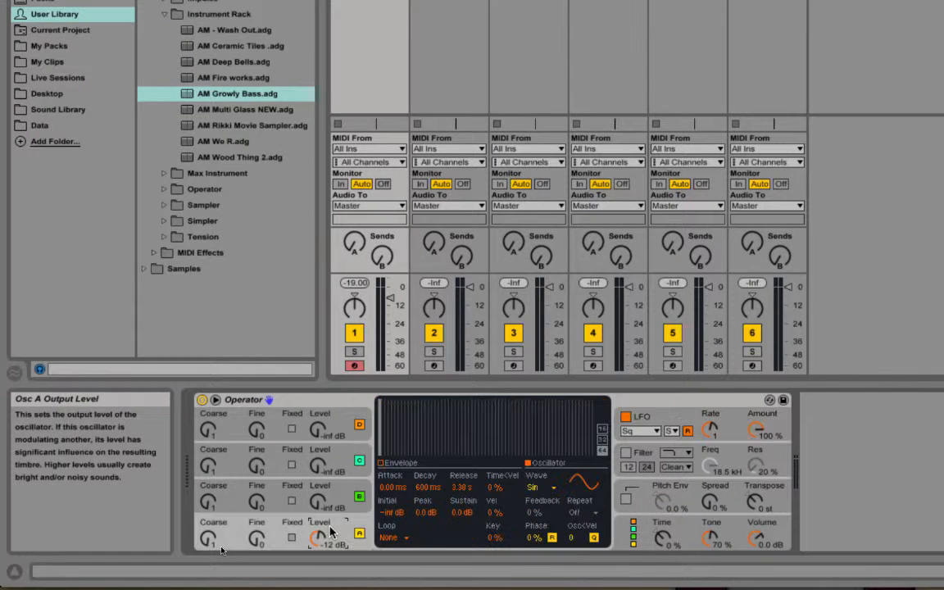
click(645, 459)
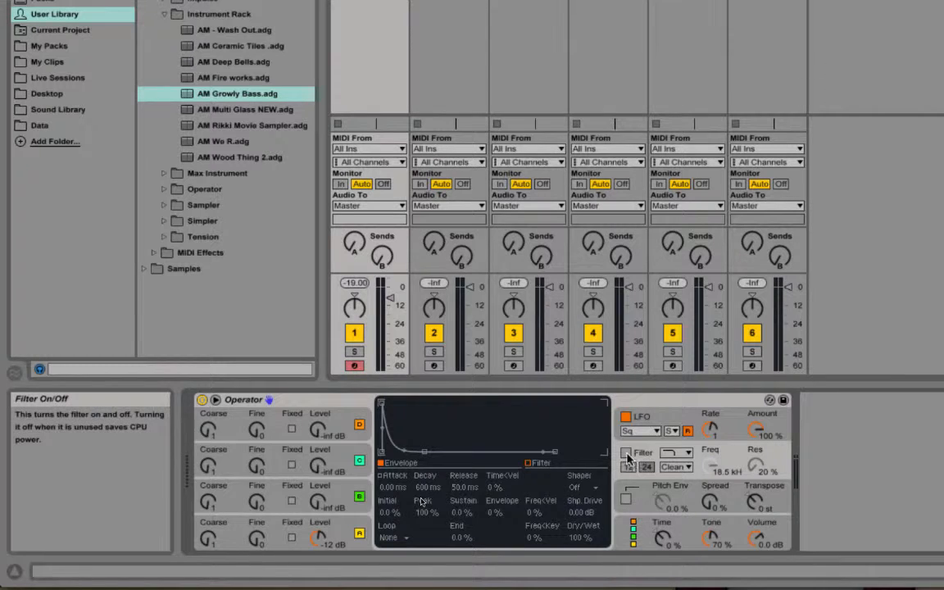
click(627, 457)
Set oscillator A's waveform to Saw 64
click(321, 535)
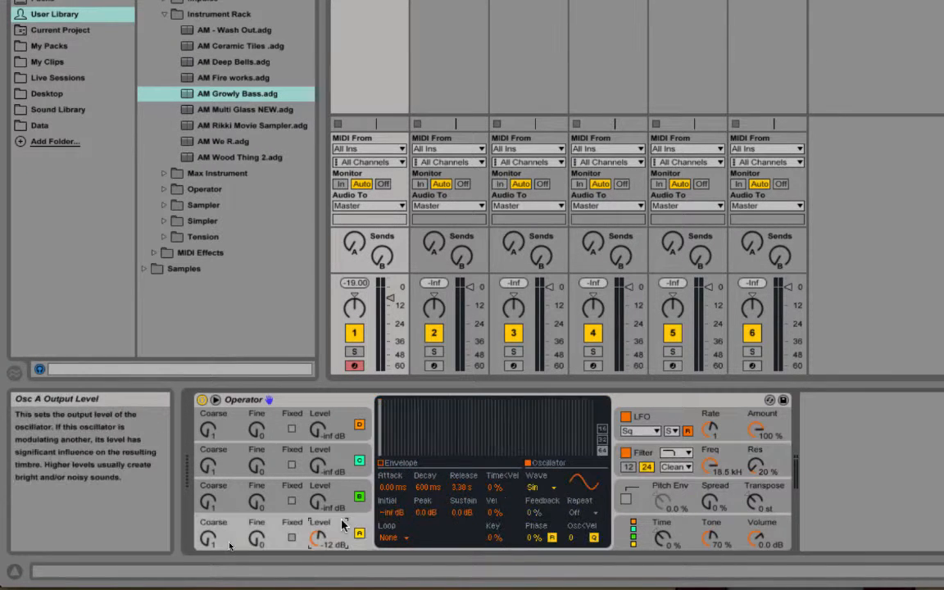
click(545, 487)
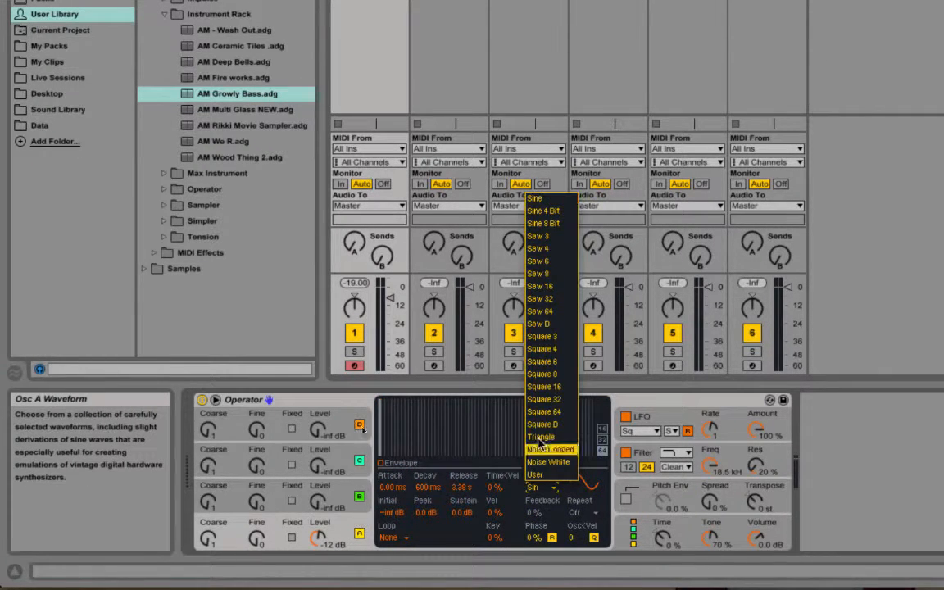
click(539, 312)
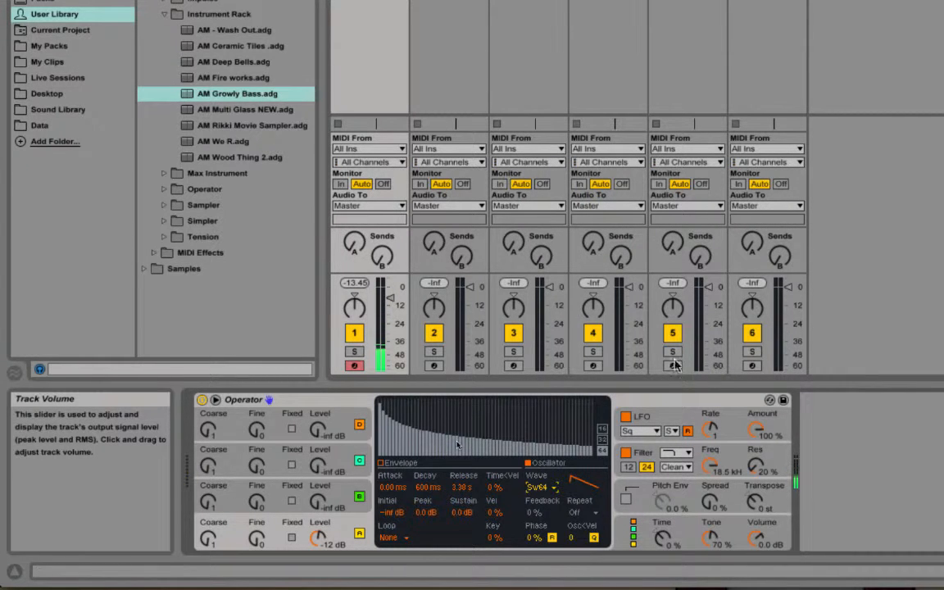
Set the LFO's destination B to Off so it stops modulating oscillator A's volume
click(658, 419)
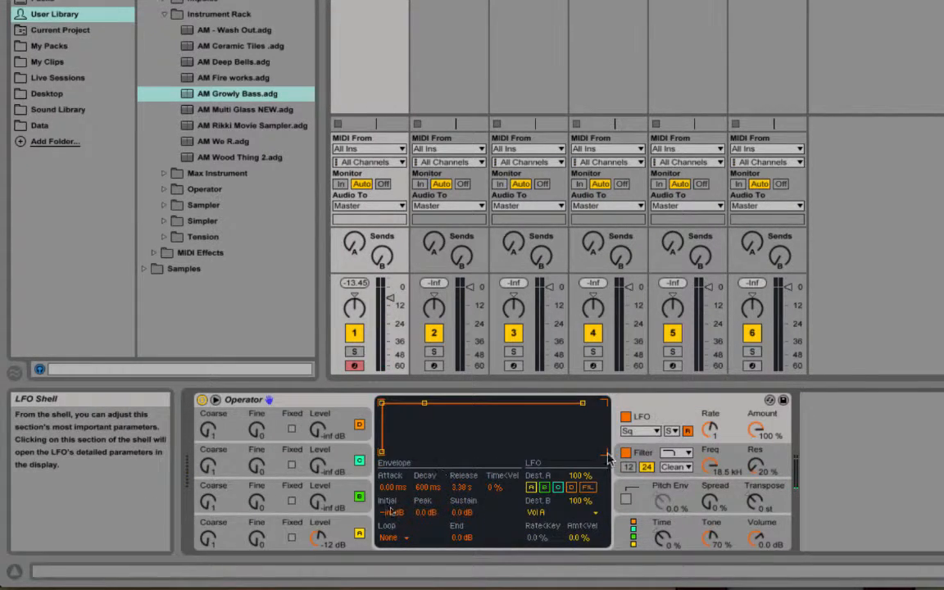
click(534, 510)
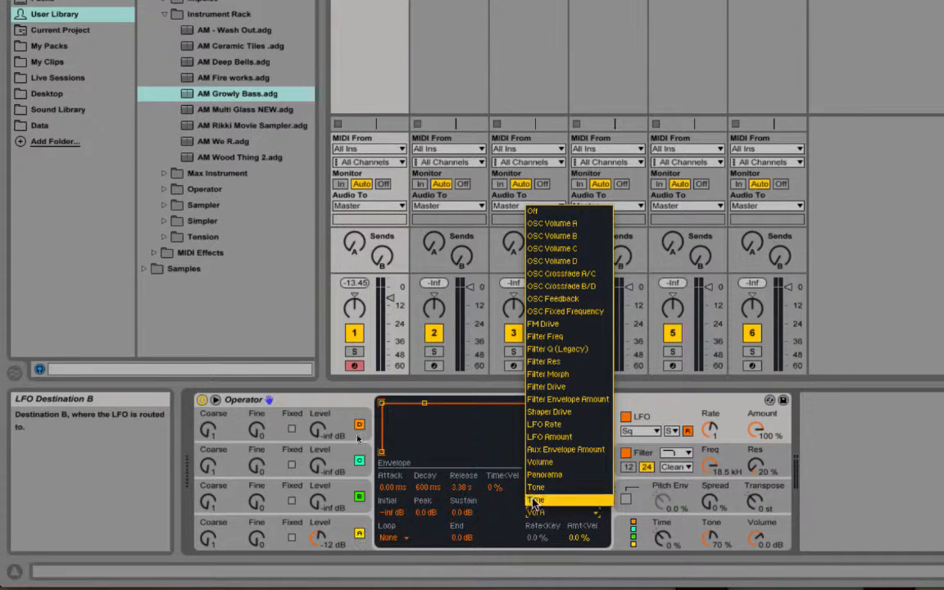
click(537, 211)
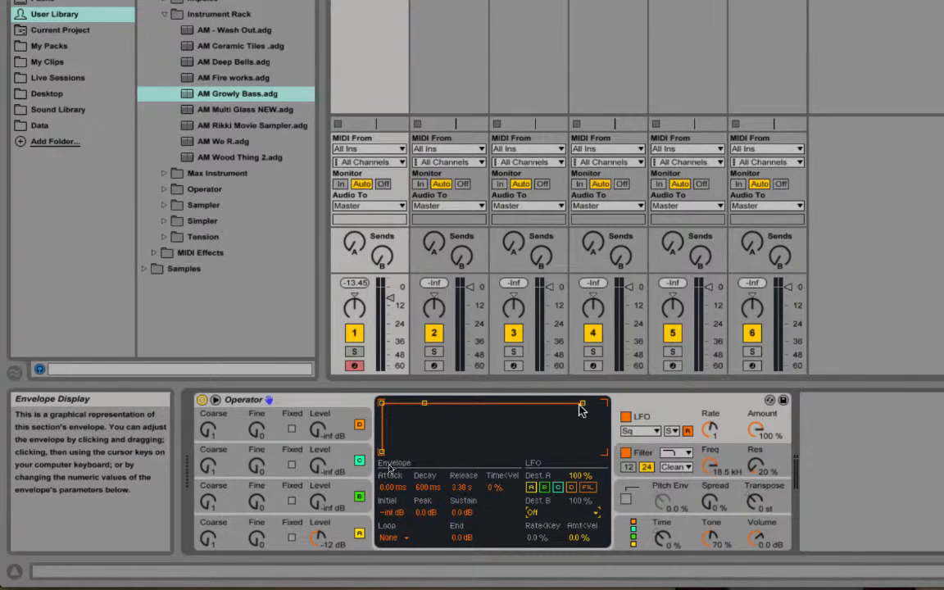
Show the filter's frequency response and shape it to a cutoff of about 1.58 kHz with 59% resonance
click(695, 470)
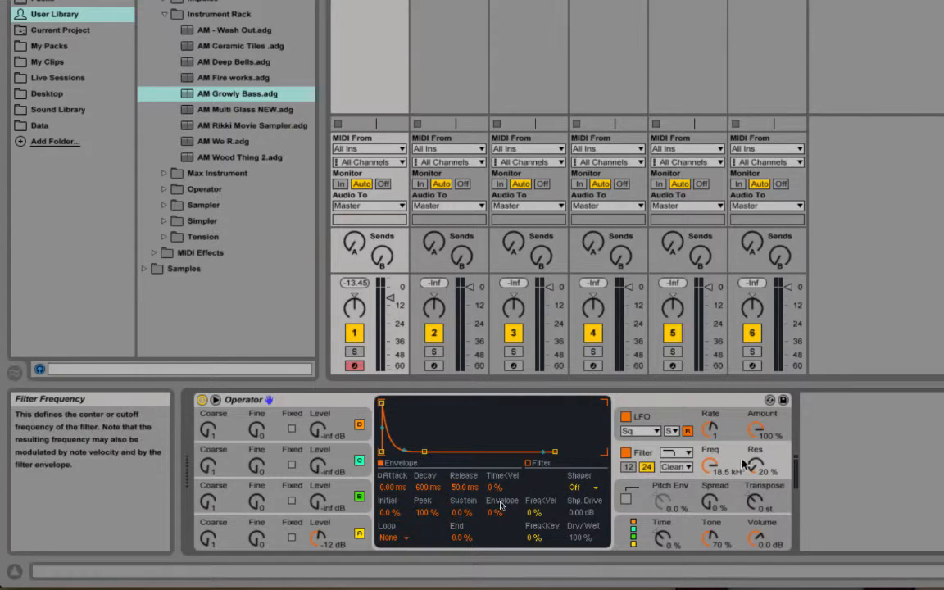
click(535, 463)
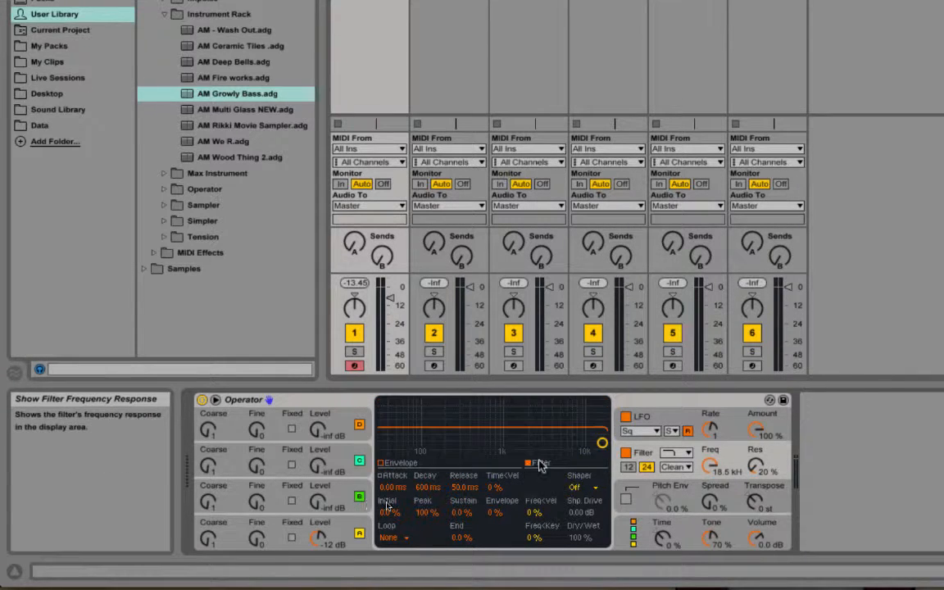
drag(602, 443, 501, 430)
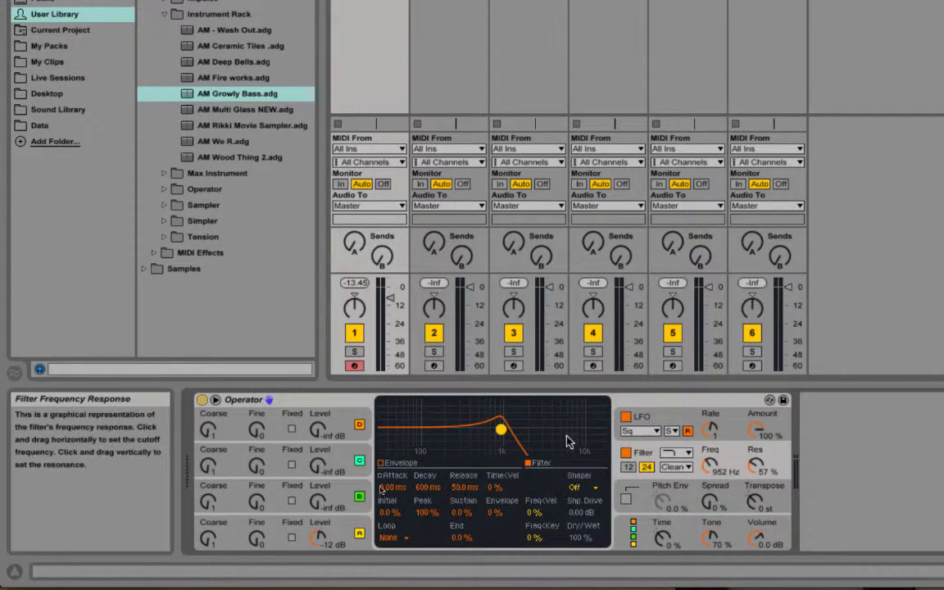
drag(498, 433, 507, 428)
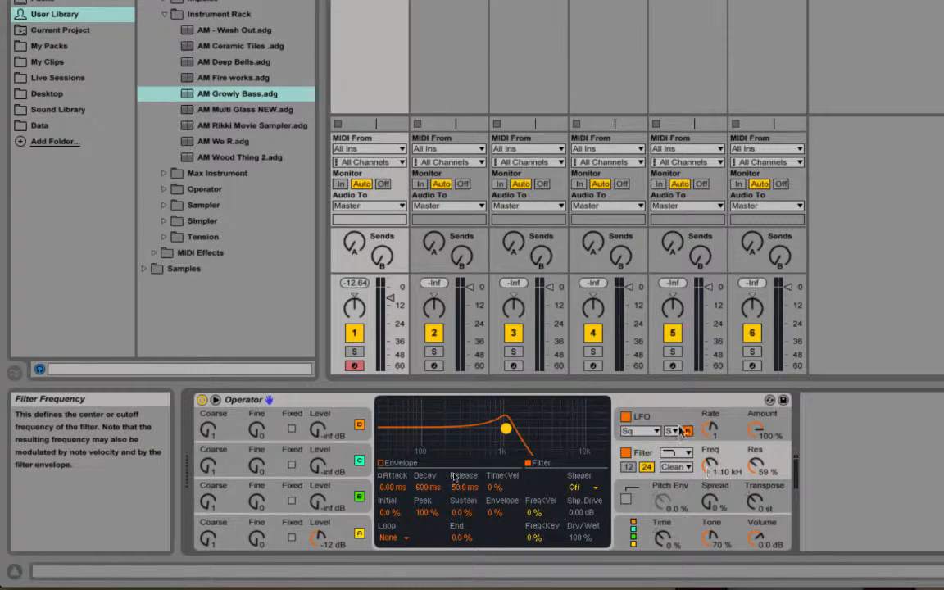
mouse_move(712, 472)
mouse_down()
mouse_move(712, 457)
mouse_move(712, 470)
mouse_up()
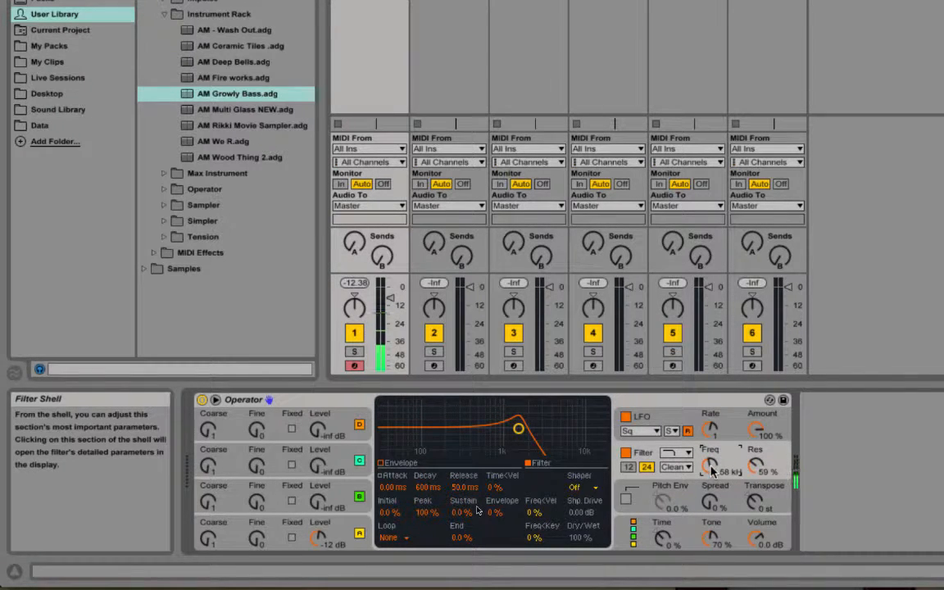
Enable the filter as a target of the LFO's destination A, leaving destination B set to Off
click(653, 418)
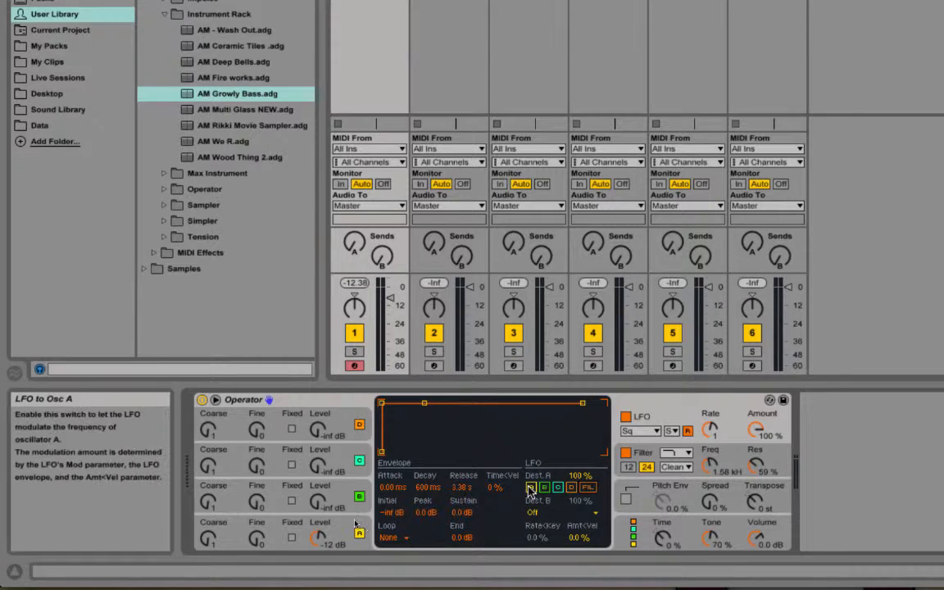
click(541, 513)
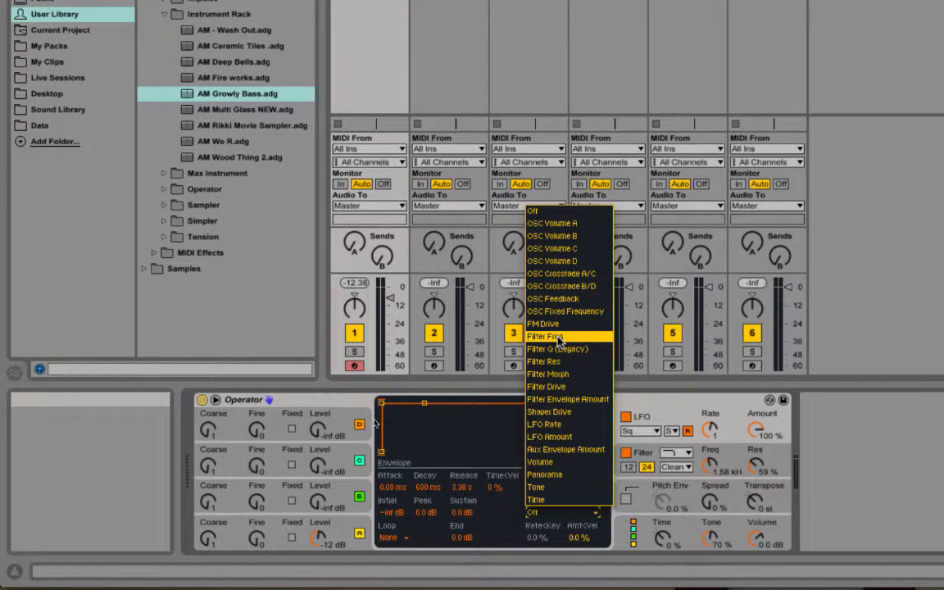
click(490, 499)
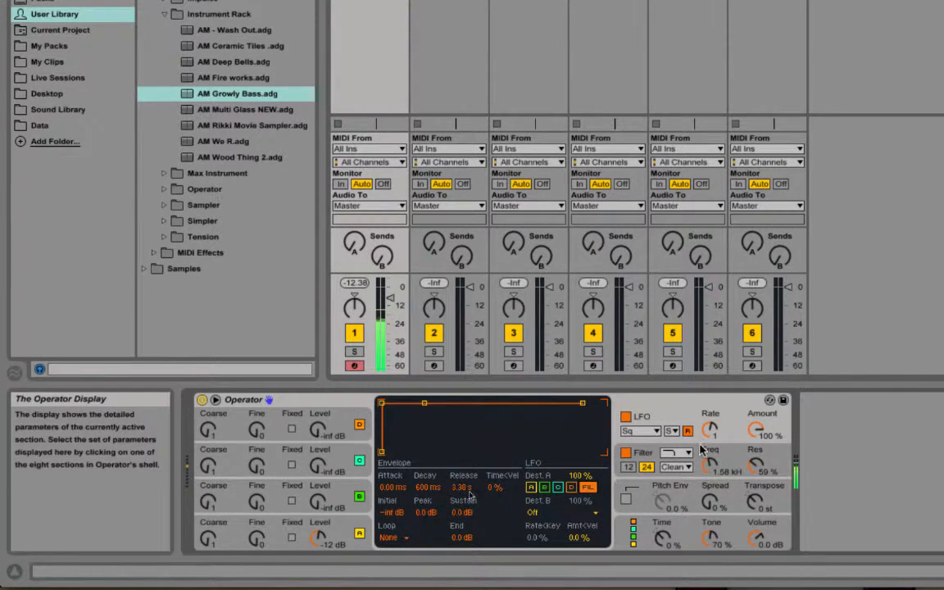
Set the LFO waveform to Sine and its frequency range to Low
click(640, 431)
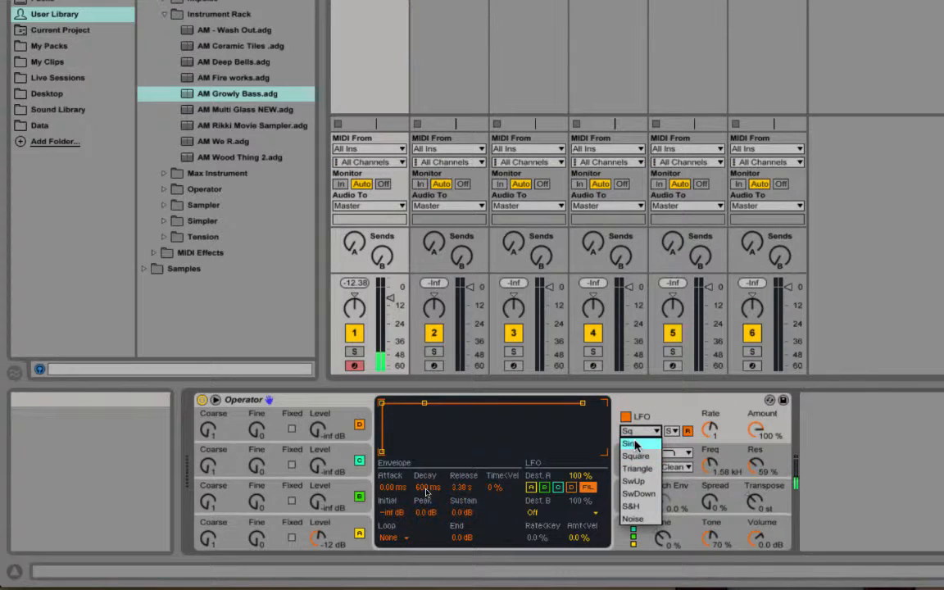
click(638, 444)
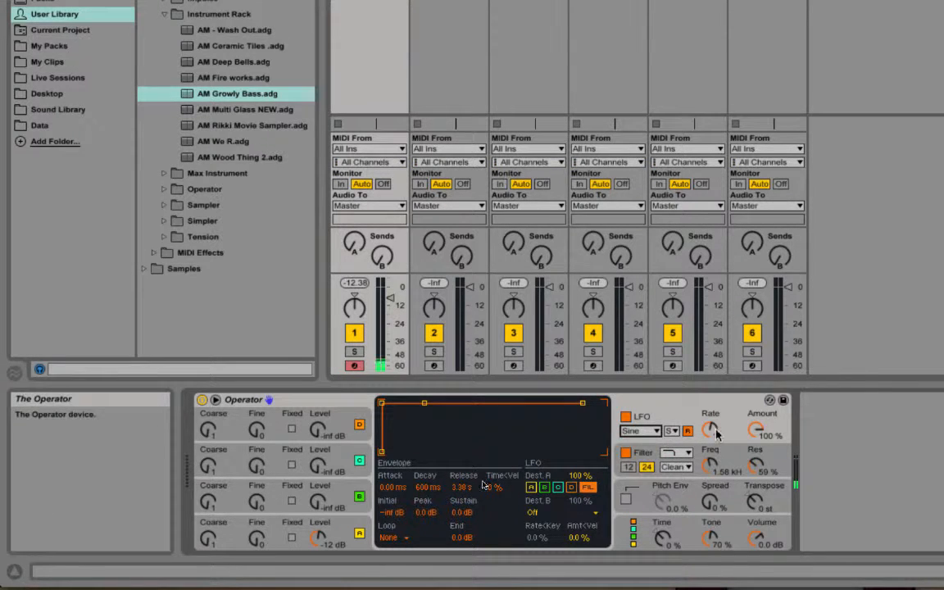
click(674, 432)
click(672, 443)
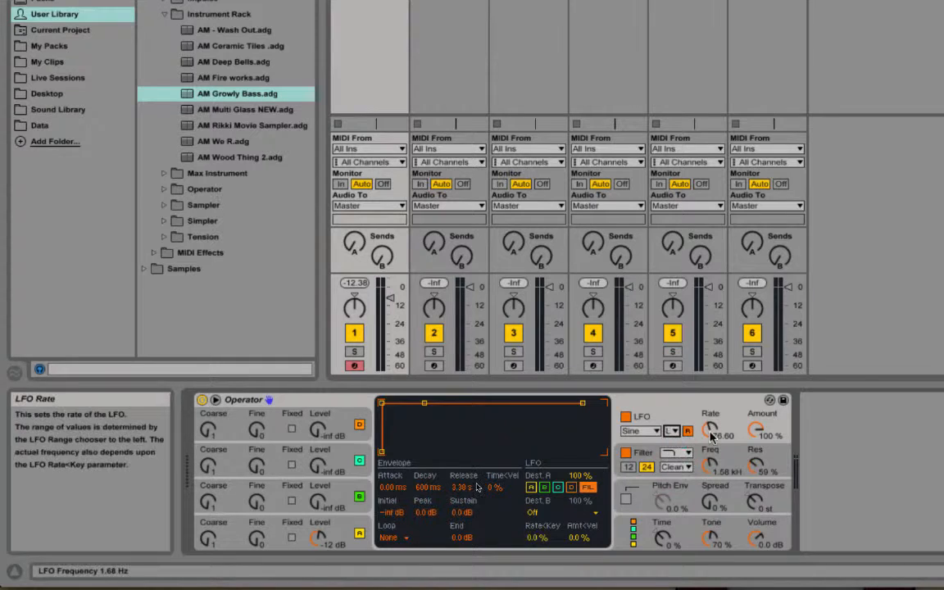
Reduce the LFO amount to 72% and sweep its low-range rate, going up to about 113
drag(710, 430, 756, 443)
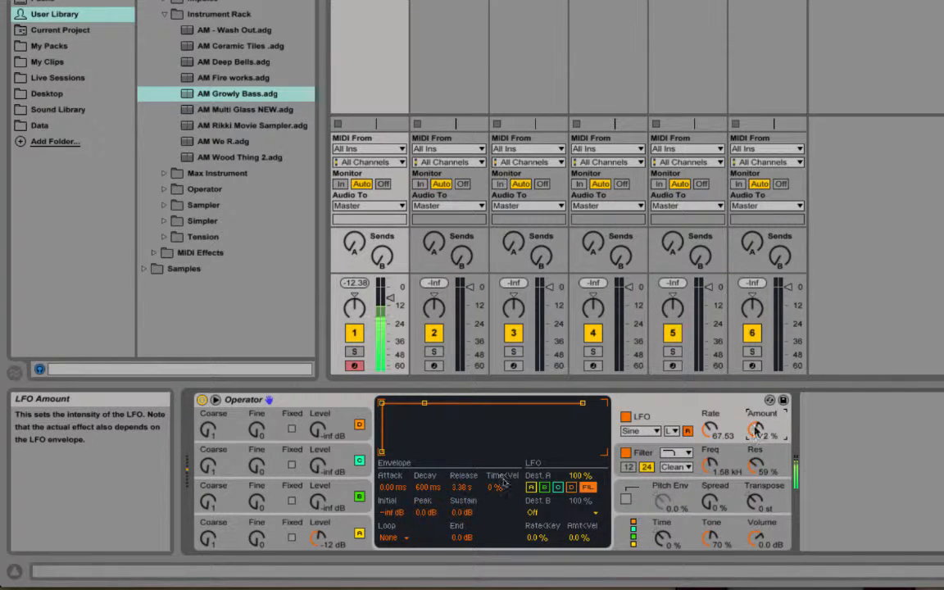
click(711, 431)
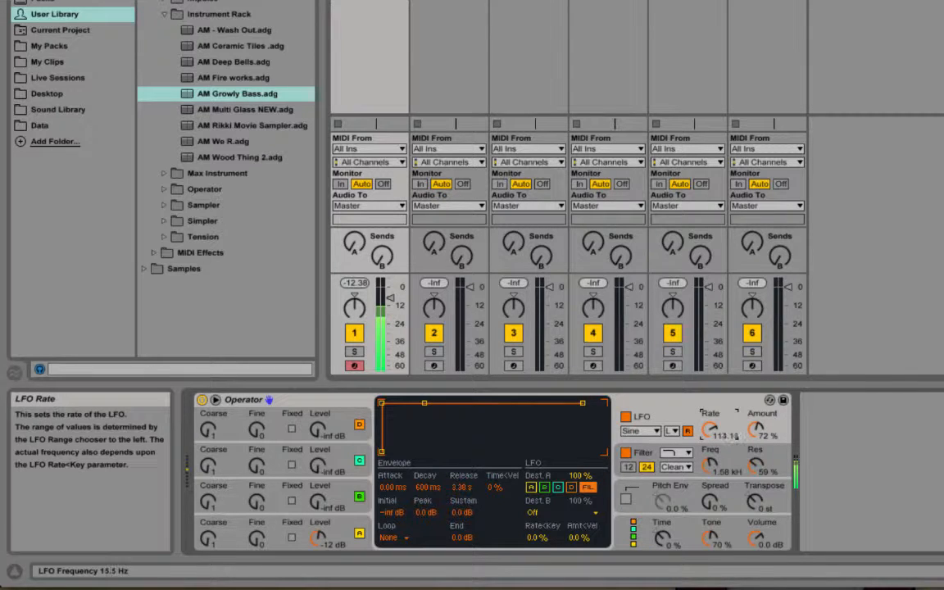
mouse_move(711, 429)
mouse_down()
mouse_move(711, 452)
mouse_move(711, 440)
mouse_up()
Set the LFO's frequency range to Sync and try synced rates from 1/32 to 1/2
click(671, 432)
click(671, 462)
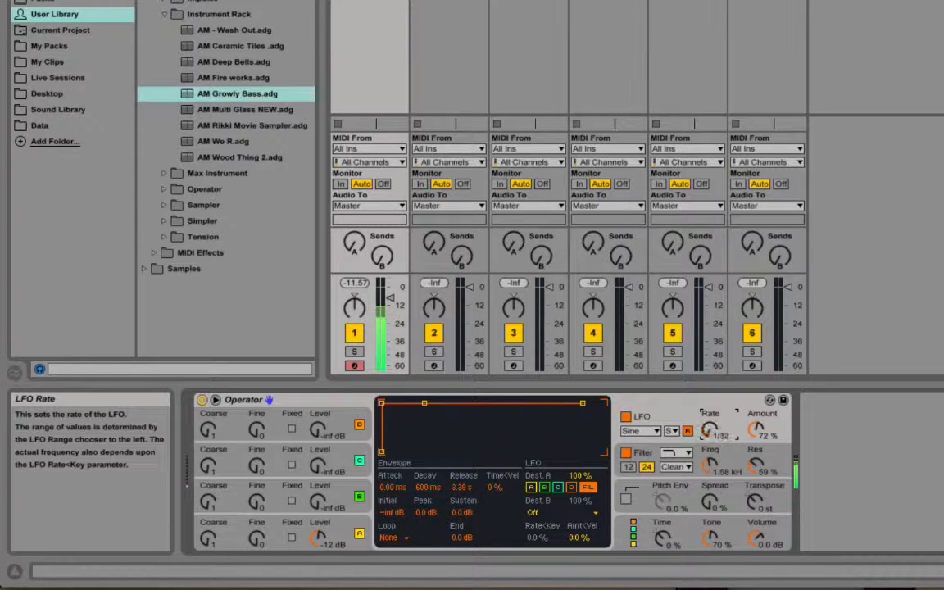
drag(710, 433, 711, 435)
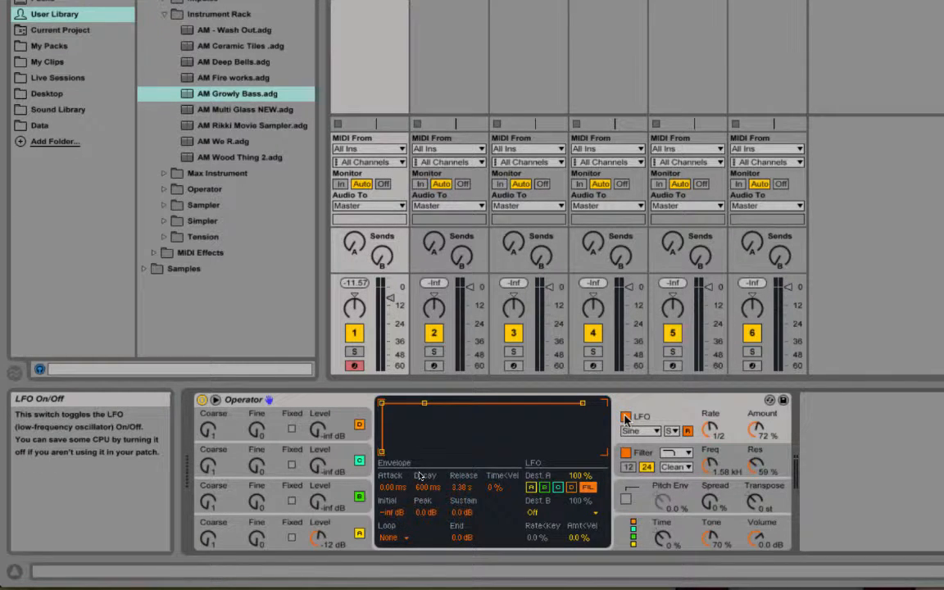
Switch off both the LFO and the filter
click(626, 419)
click(626, 454)
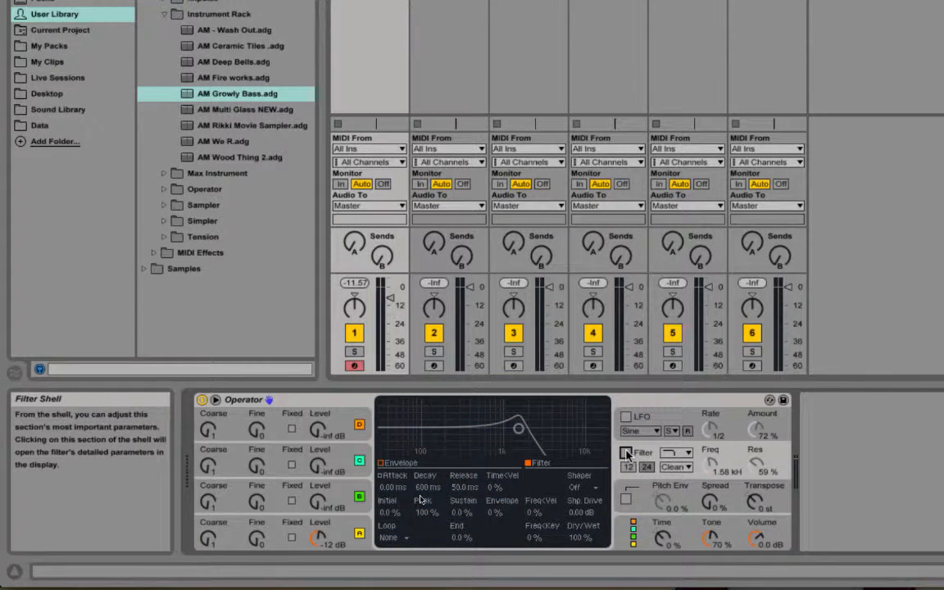